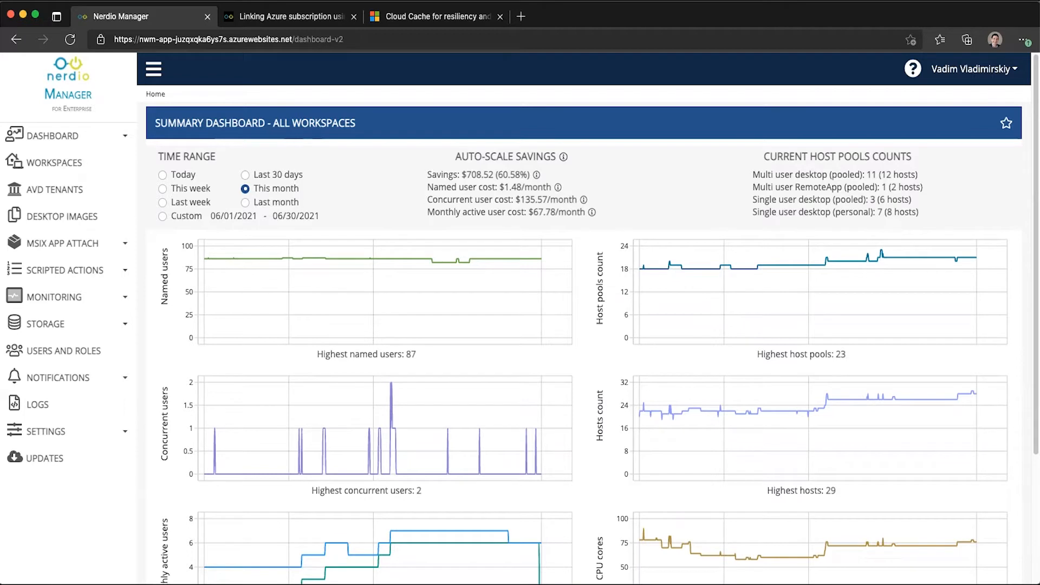
# Review the dynamic host pools of the Spring Update Workspace and the Azure GOV Workspace, and return to the workspaces list
pyautogui.click(52, 164)
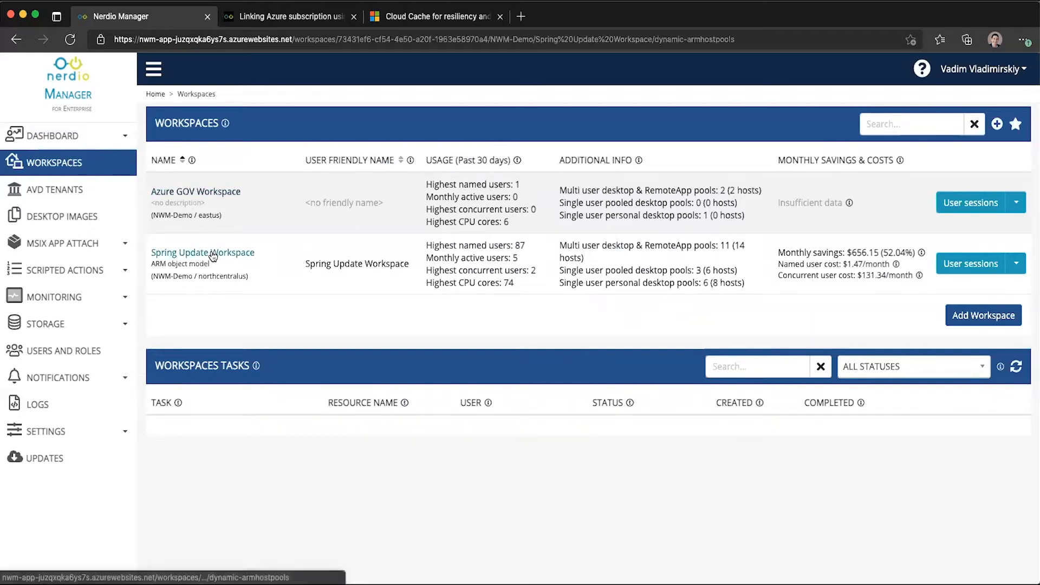
pyautogui.click(213, 253)
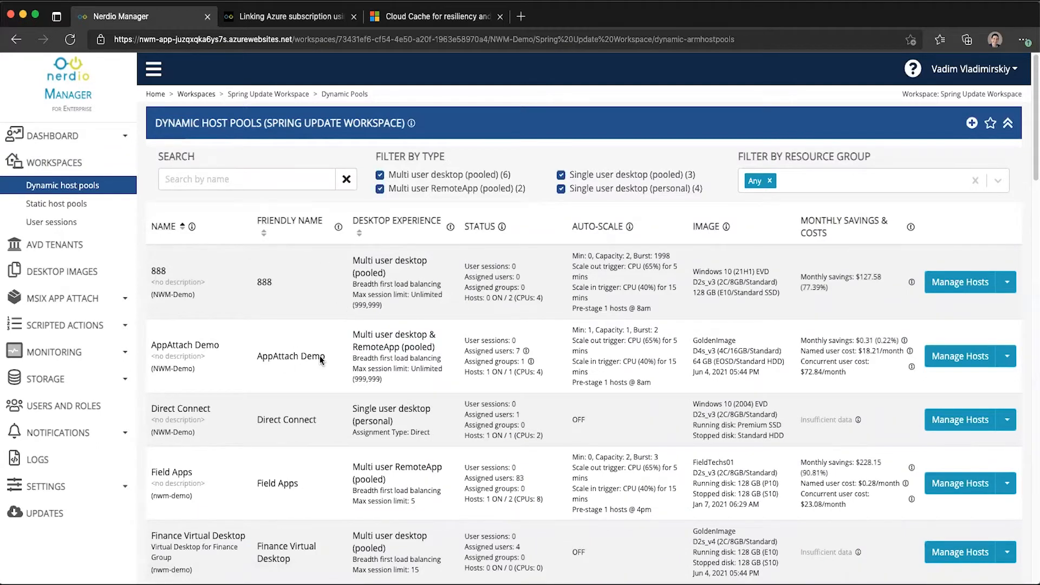
pyautogui.click(84, 164)
pyautogui.click(205, 192)
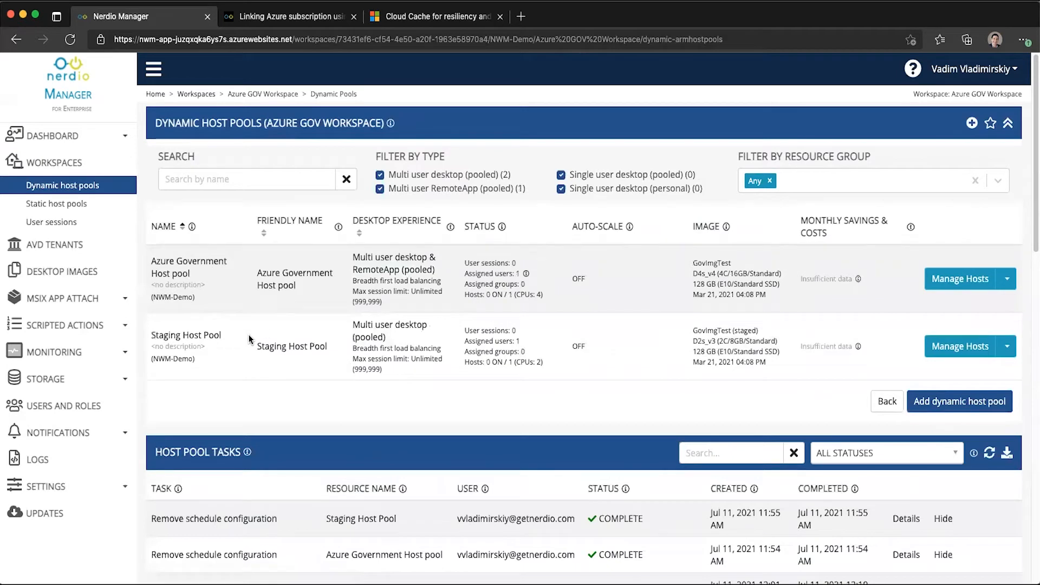
pyautogui.click(76, 164)
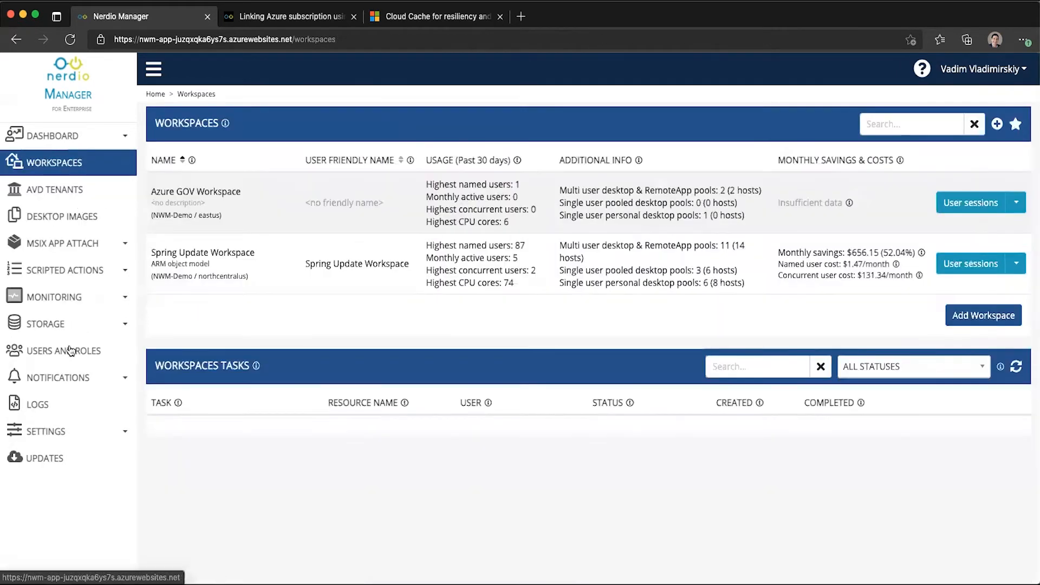
# Start adding a custom view in the Nerdio environment settings
pyautogui.click(66, 426)
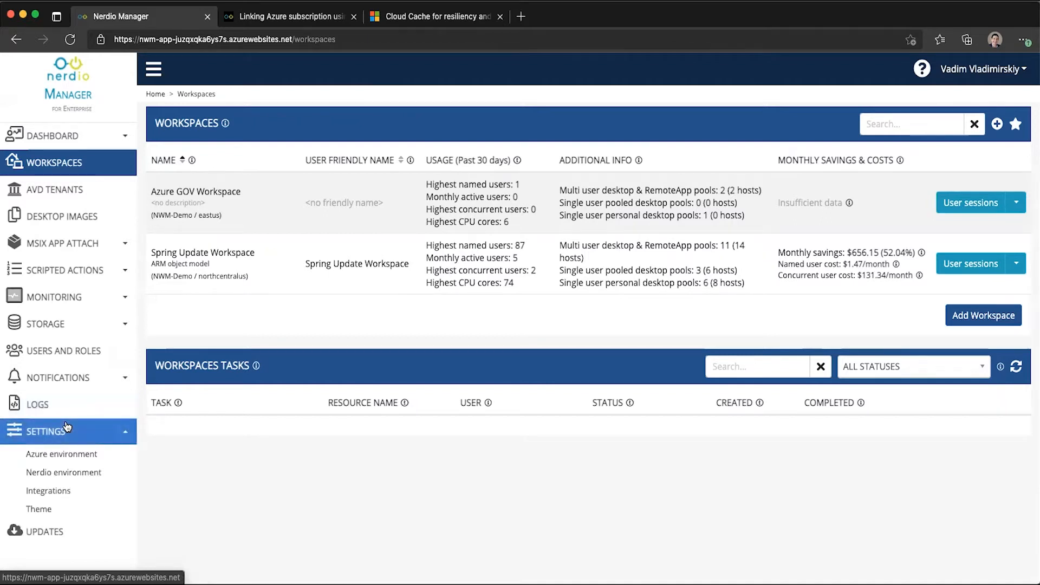
pyautogui.click(63, 472)
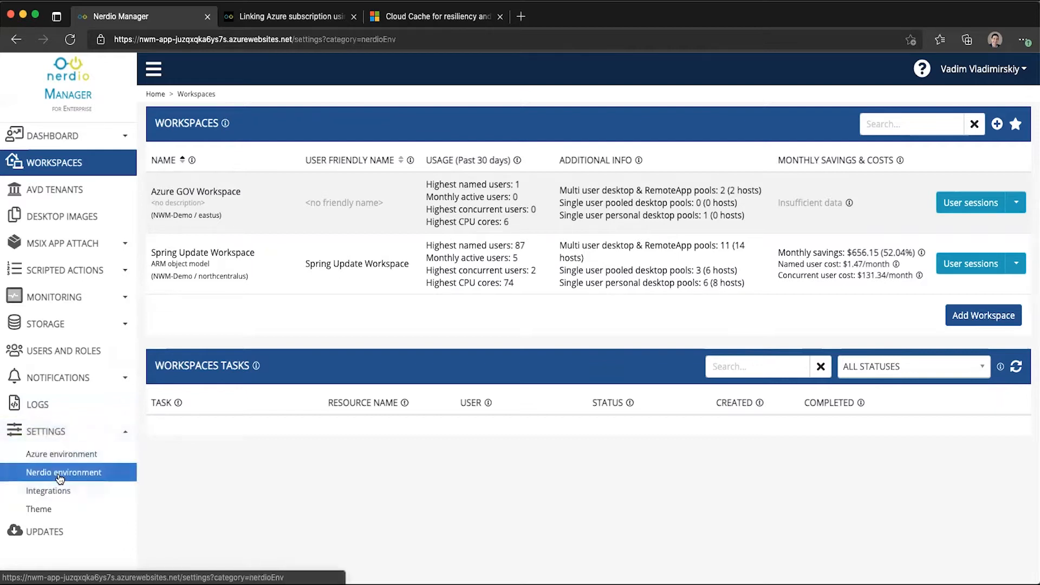
pyautogui.scroll(-6, 356, 392)
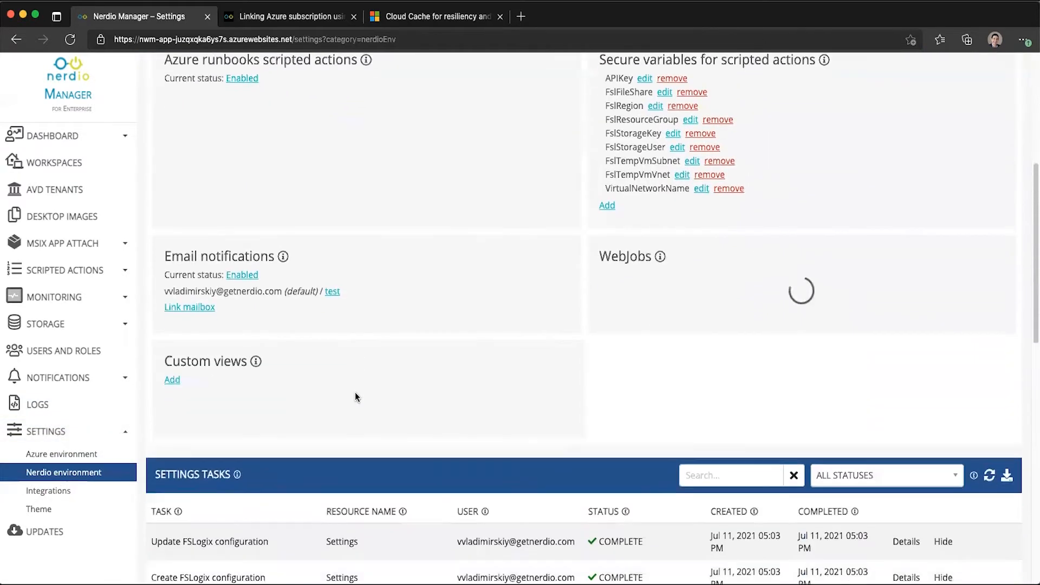
pyautogui.scroll(1, 233, 423)
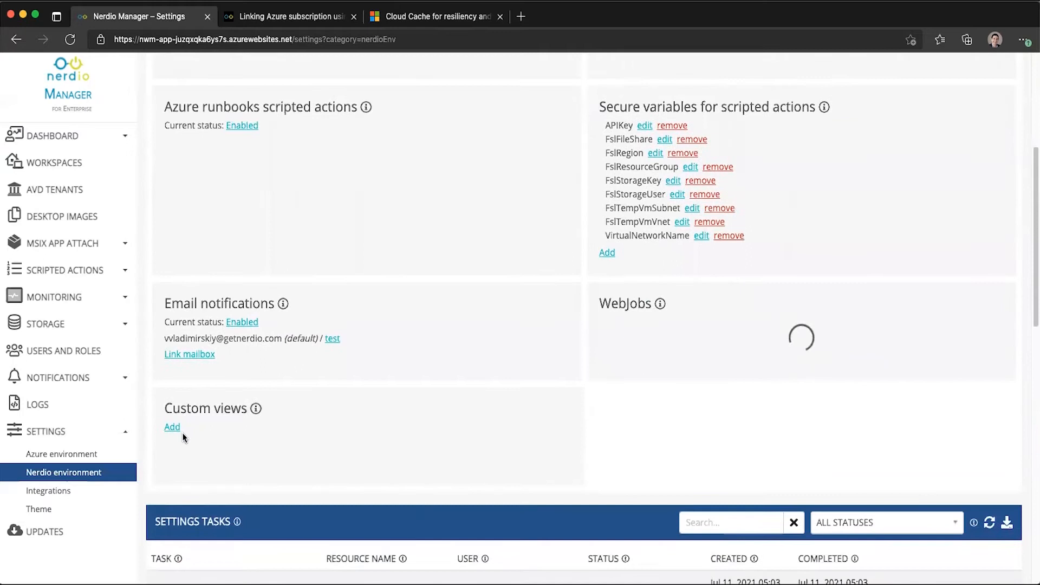
pyautogui.moveTo(174, 408); pyautogui.dragTo(241, 409)
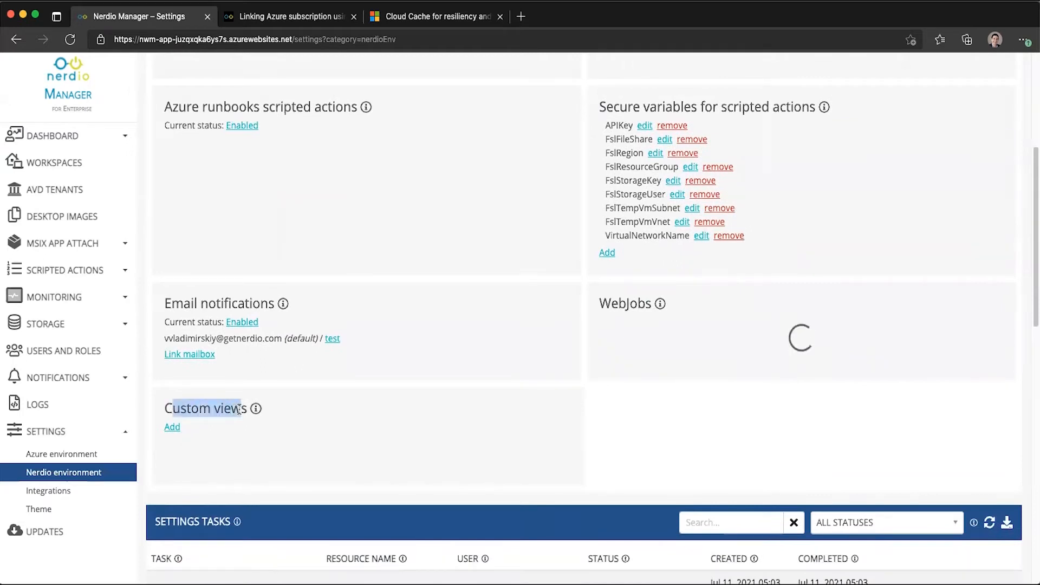
pyautogui.click(216, 441)
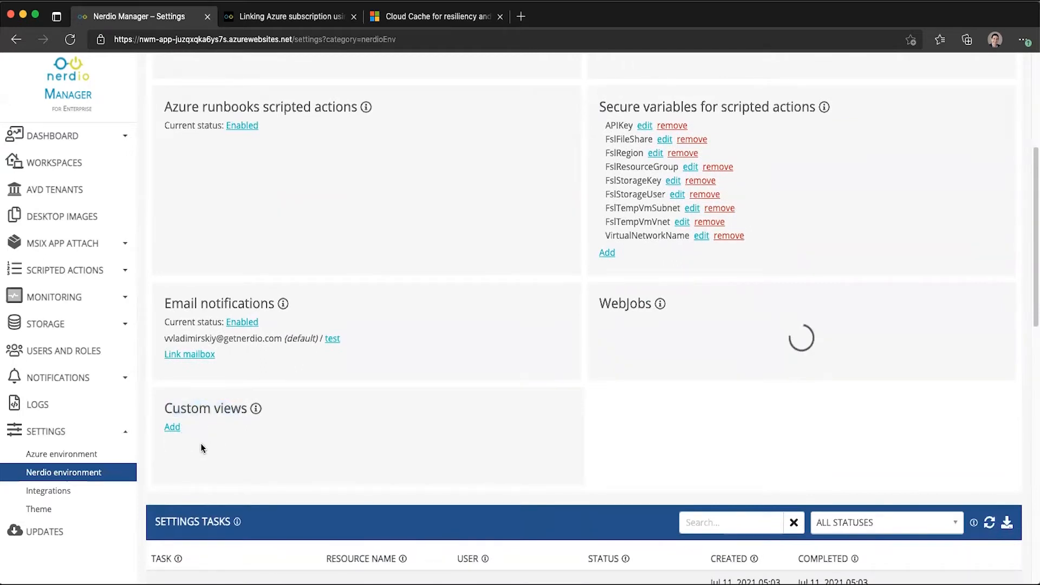
pyautogui.click(173, 427)
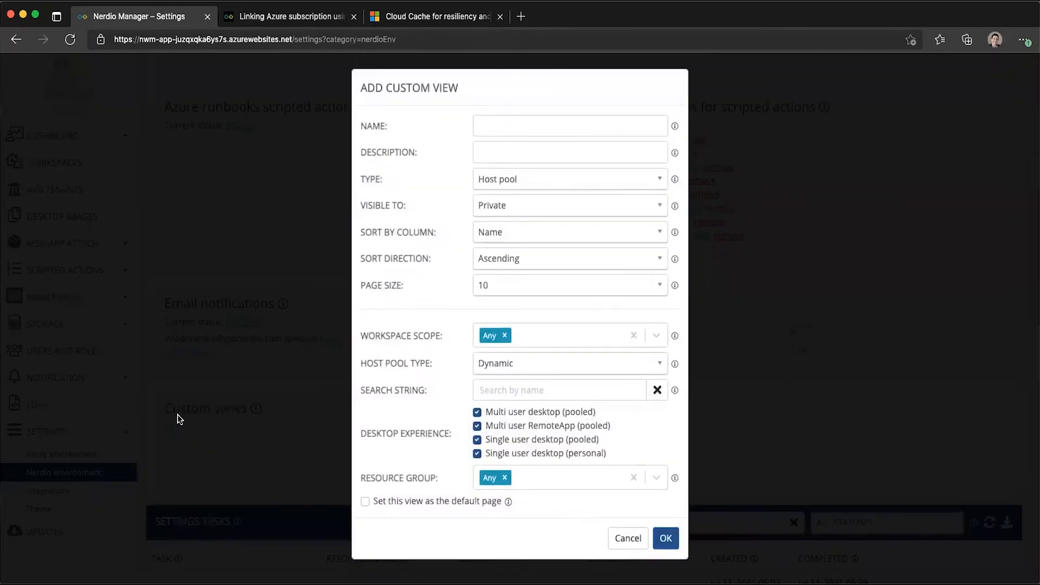
# Set the view type to Host pool, the name to "All host pool" and the description to "See all host pools across all workspaces"
pyautogui.click(518, 182)
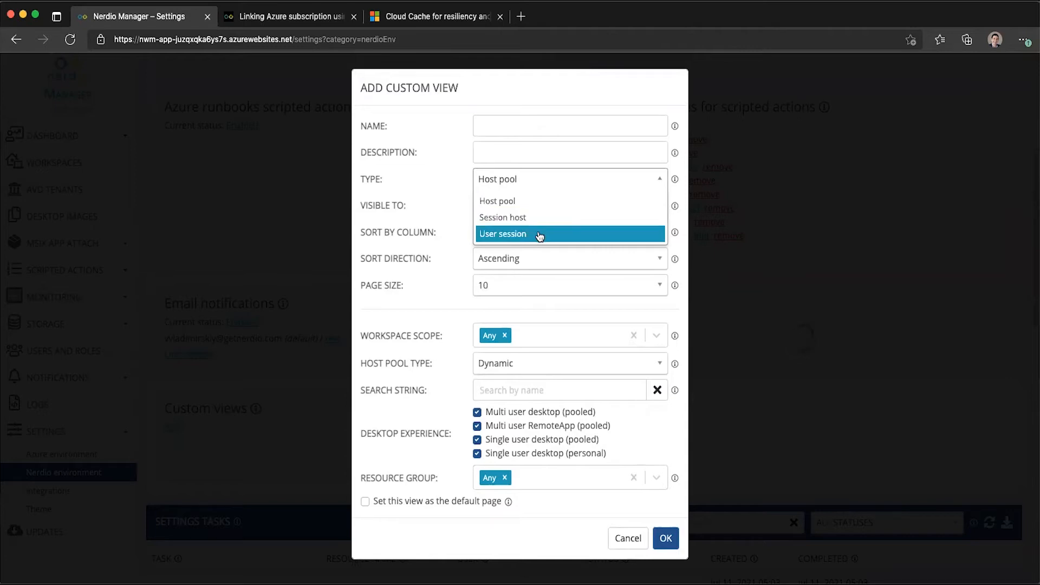
pyautogui.click(490, 201)
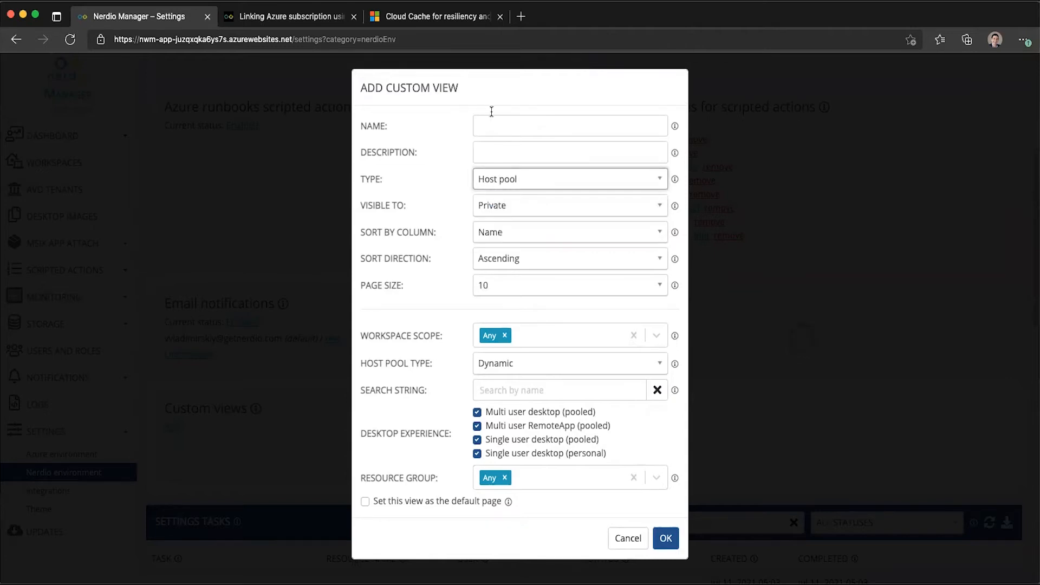
pyautogui.click(491, 119)
pyautogui.write('Al')
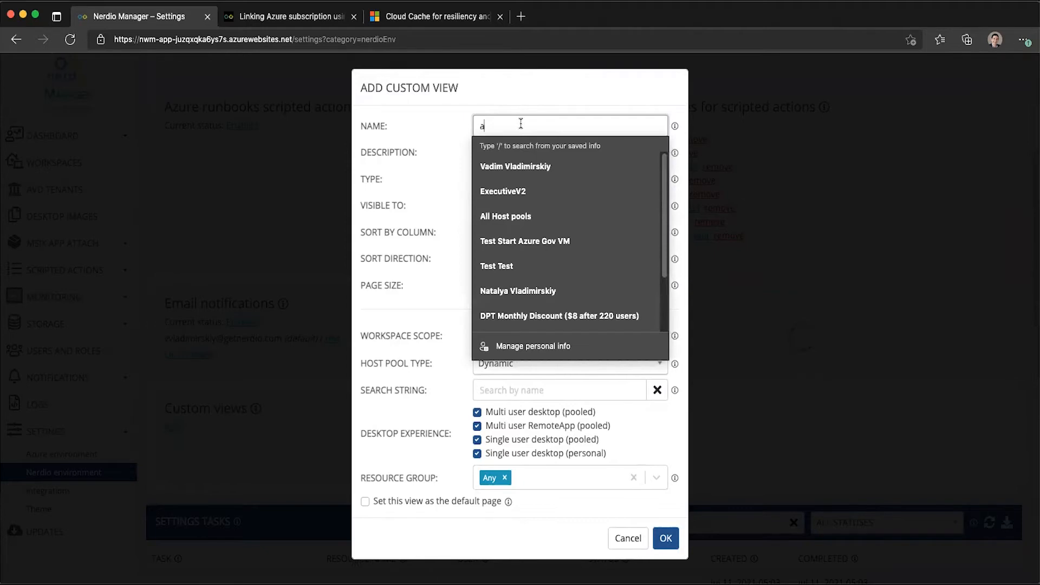
pyautogui.write('l')
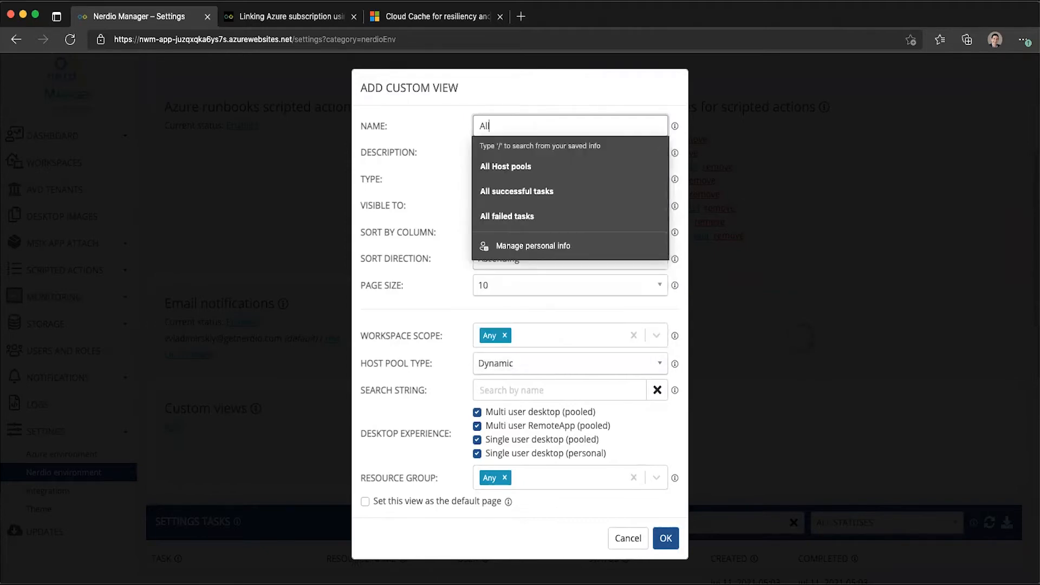
pyautogui.write(' host pool')
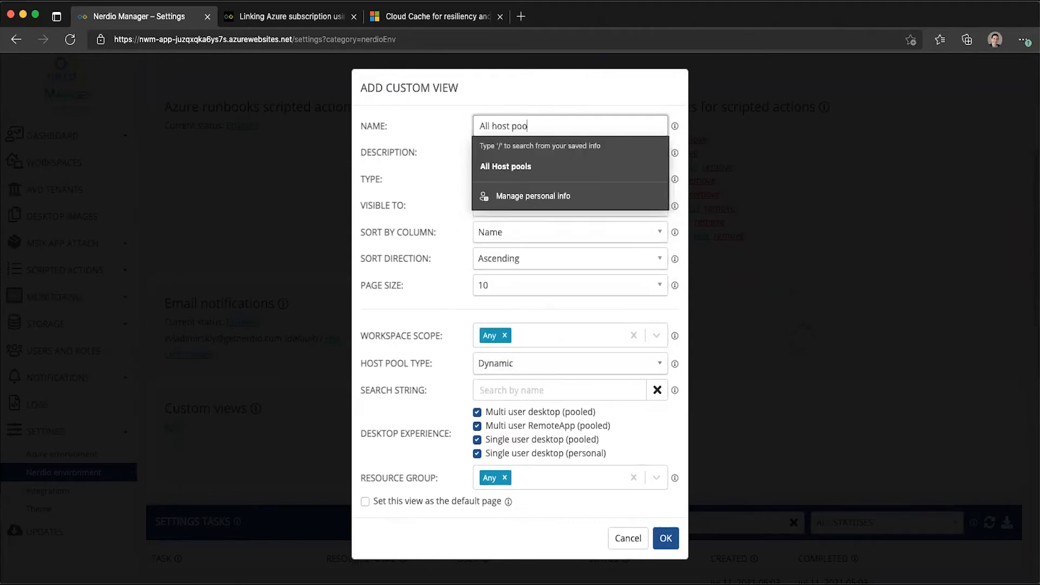
pyautogui.press('Tab')
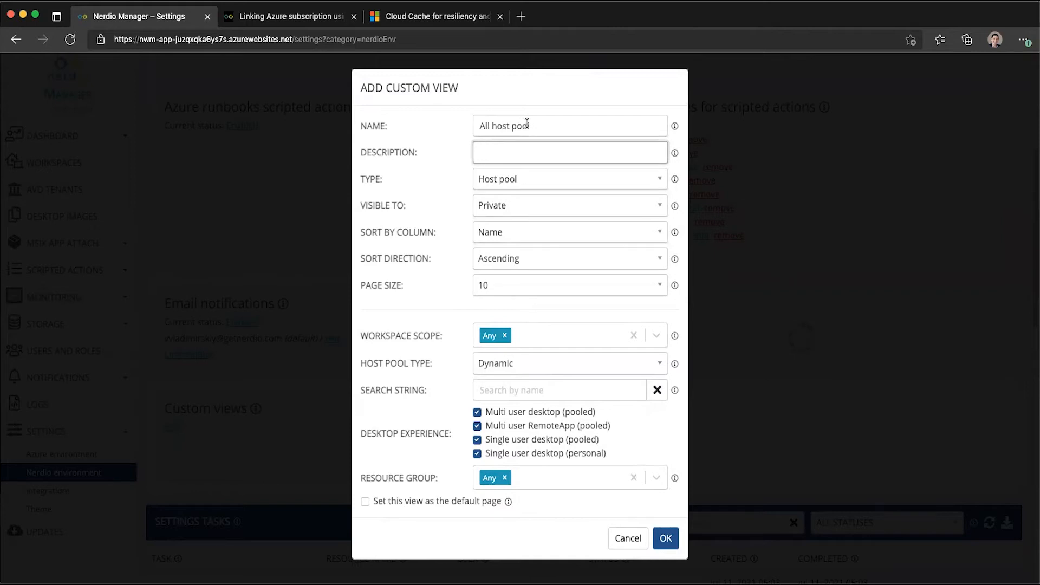
pyautogui.write('See all host pools across all workspaces')
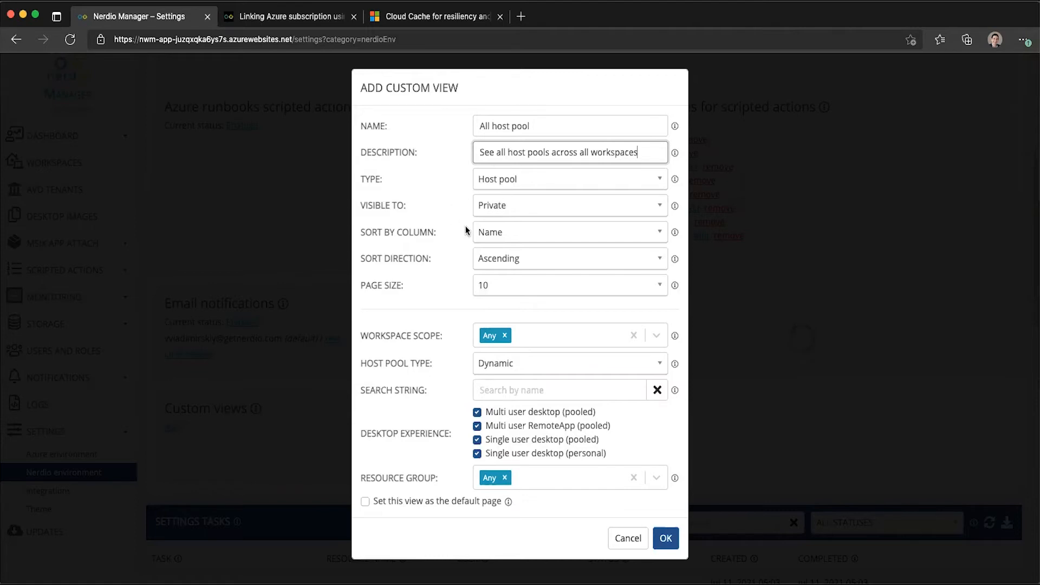
# Switch the custom view's visibility to Public and back to Private
pyautogui.click(496, 210)
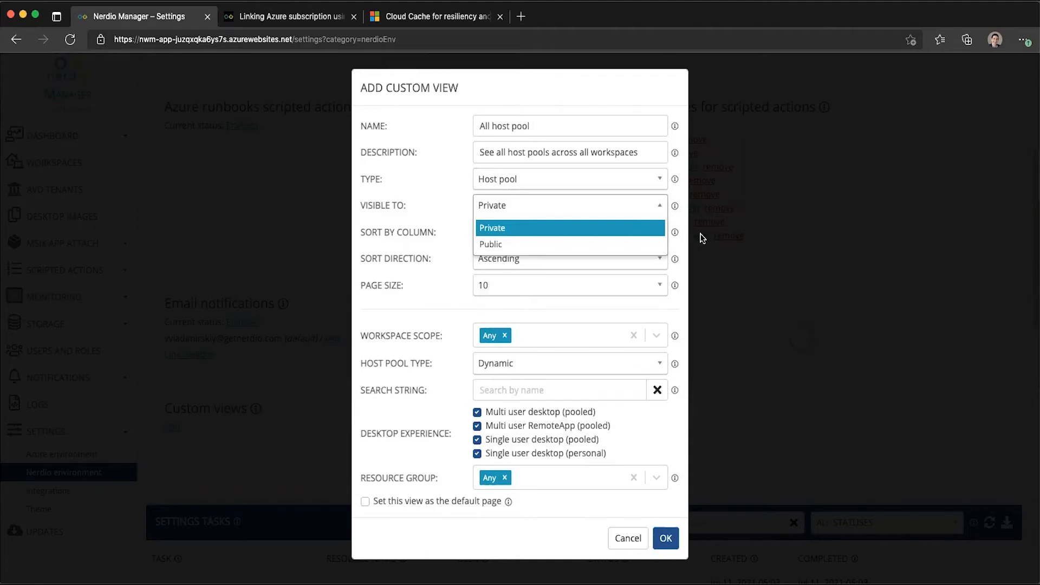
pyautogui.click(498, 244)
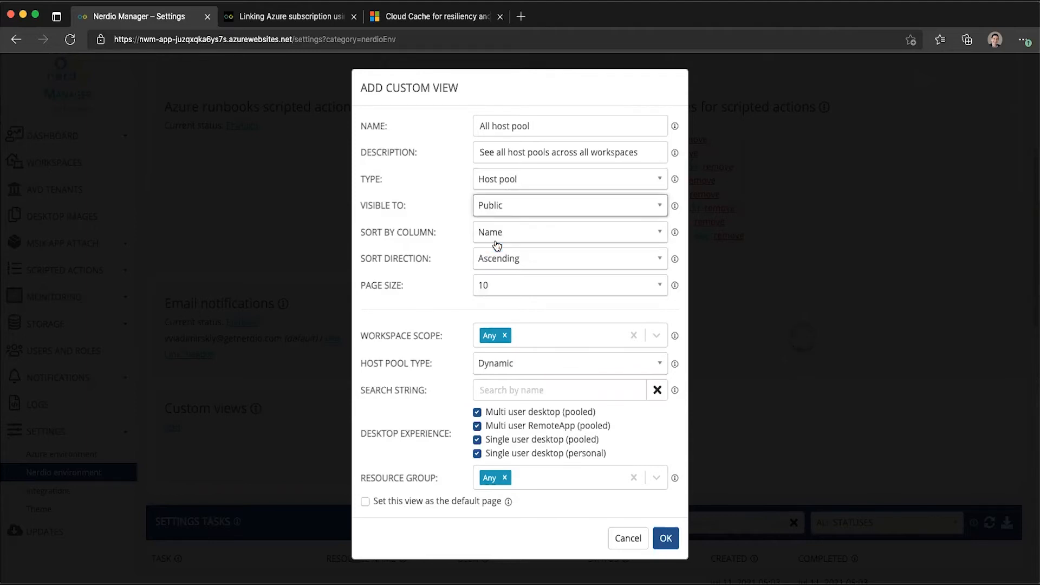
pyautogui.click(503, 206)
pyautogui.click(497, 226)
# Sort the custom view by Name in Ascending order and set its page size to 100
pyautogui.click(503, 236)
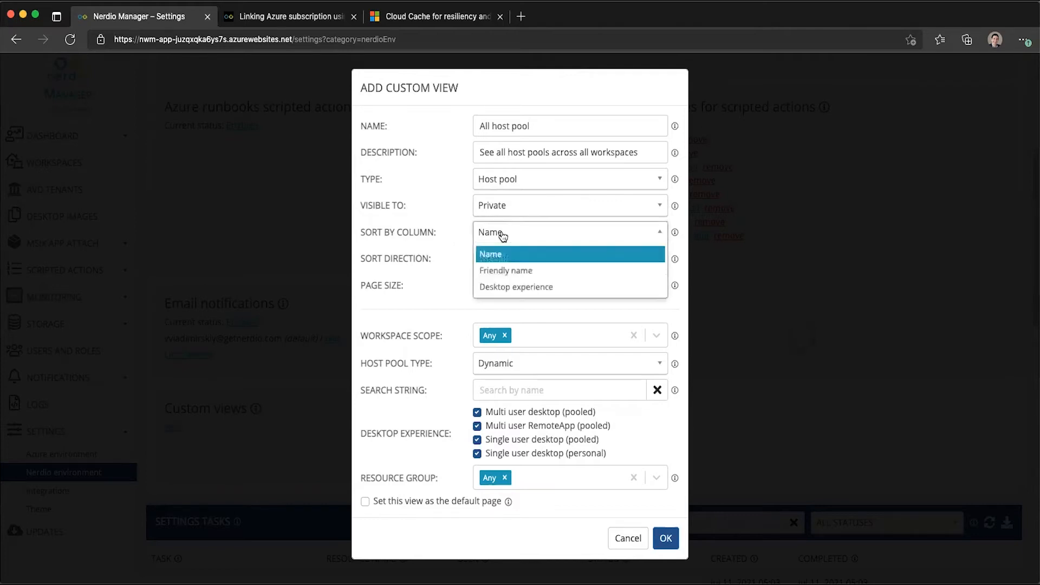
pyautogui.click(486, 261)
pyautogui.click(485, 261)
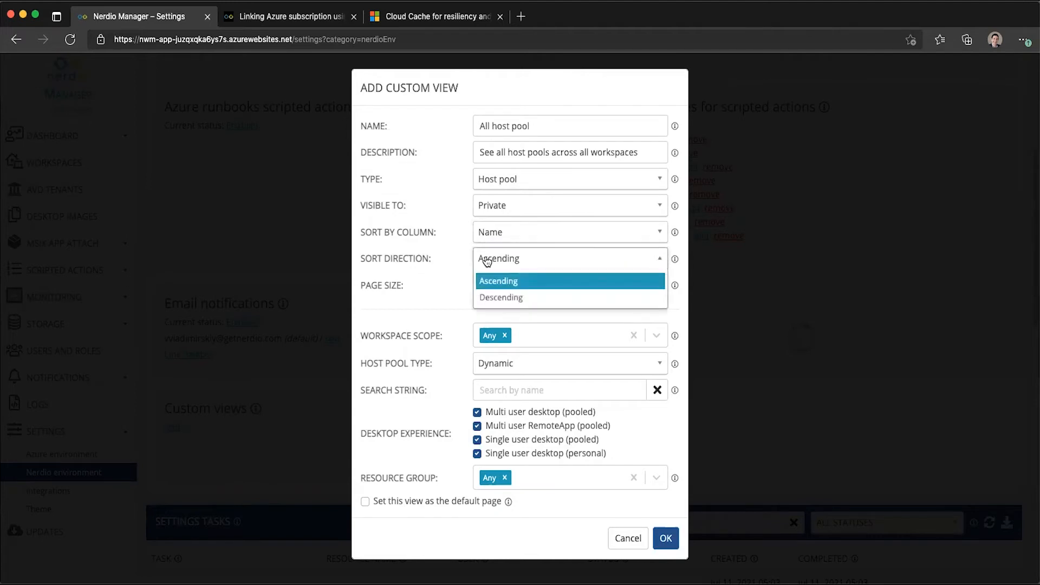
pyautogui.click(492, 281)
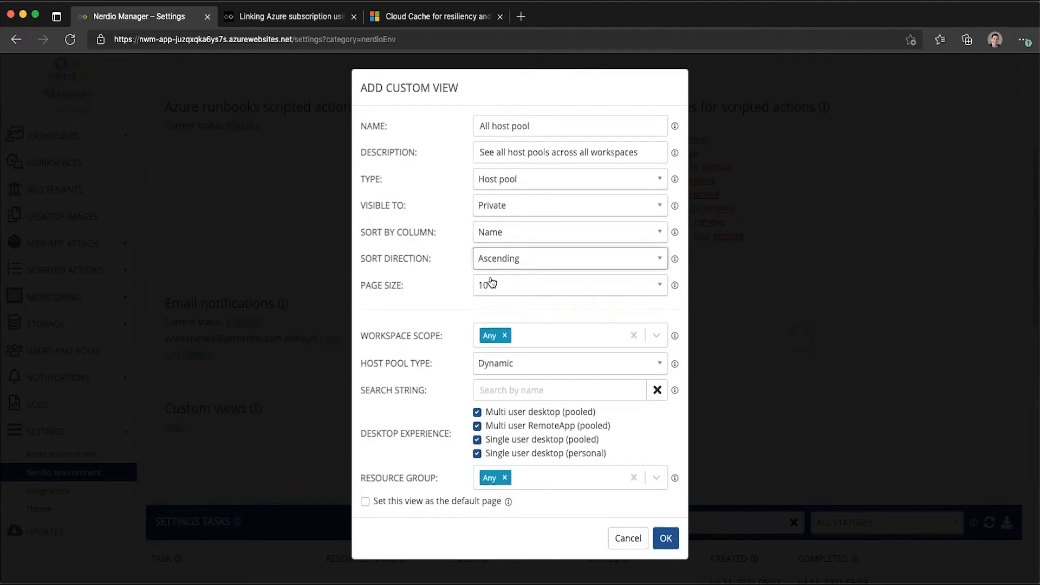
pyautogui.click(483, 285)
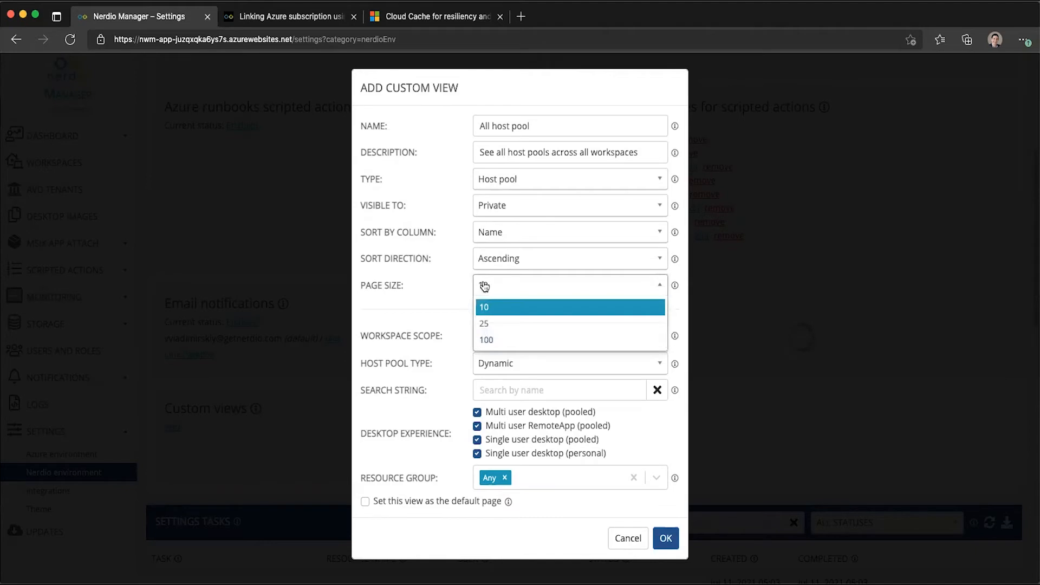
pyautogui.click(491, 341)
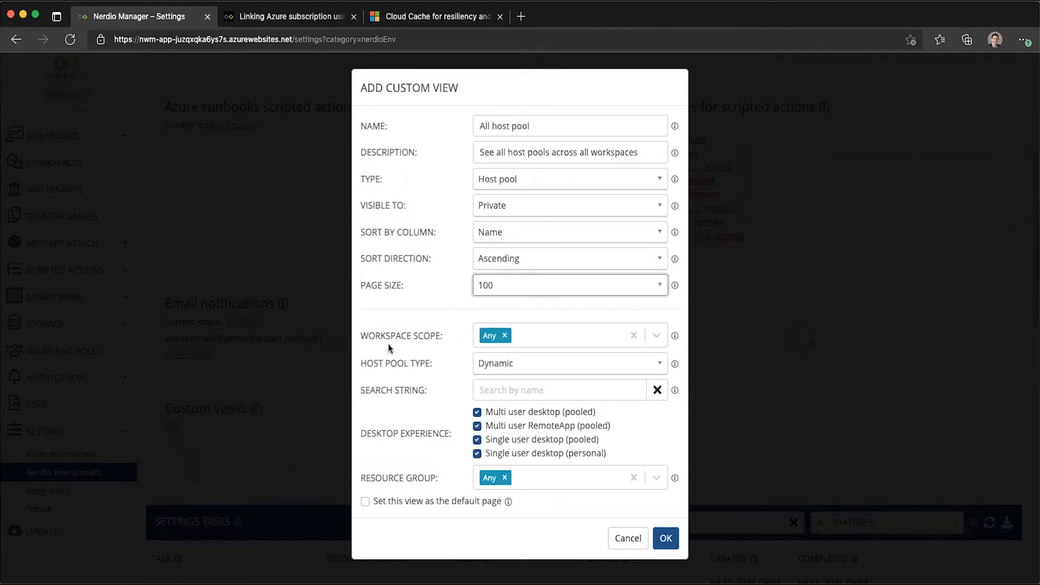
# Try limiting the workspace scope to Spring Update Workspace and Azure GOV Workspace, and reset it to Any
pyautogui.moveTo(360, 336); pyautogui.dragTo(407, 338)
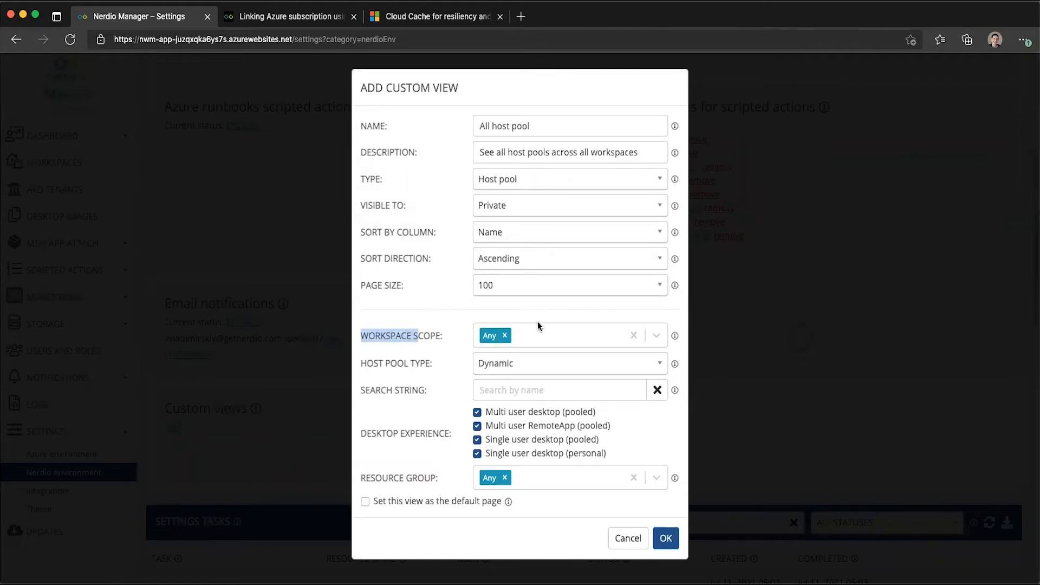
pyautogui.click(538, 336)
pyautogui.click(539, 389)
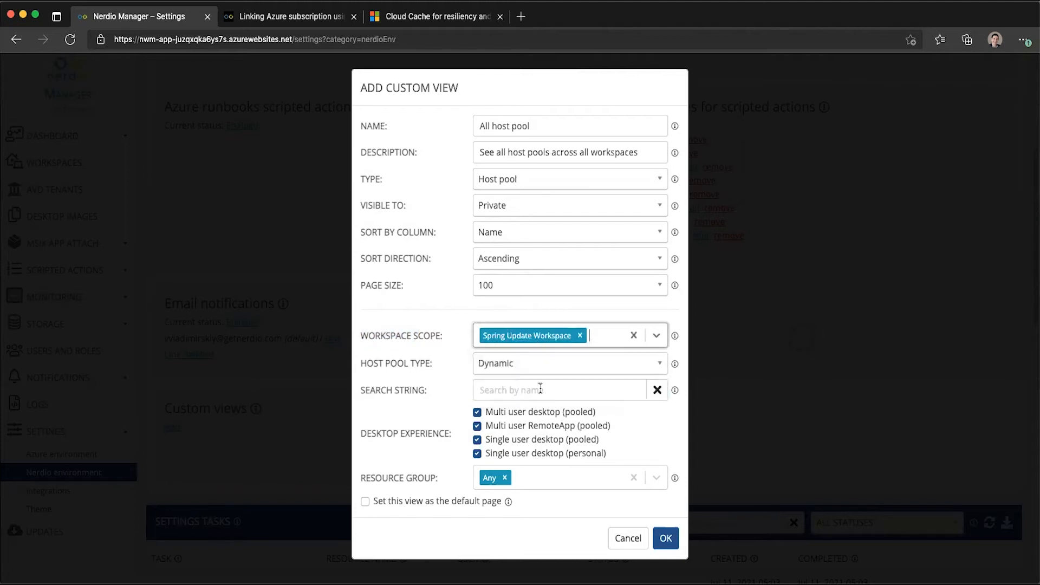
pyautogui.click(594, 337)
pyautogui.click(560, 390)
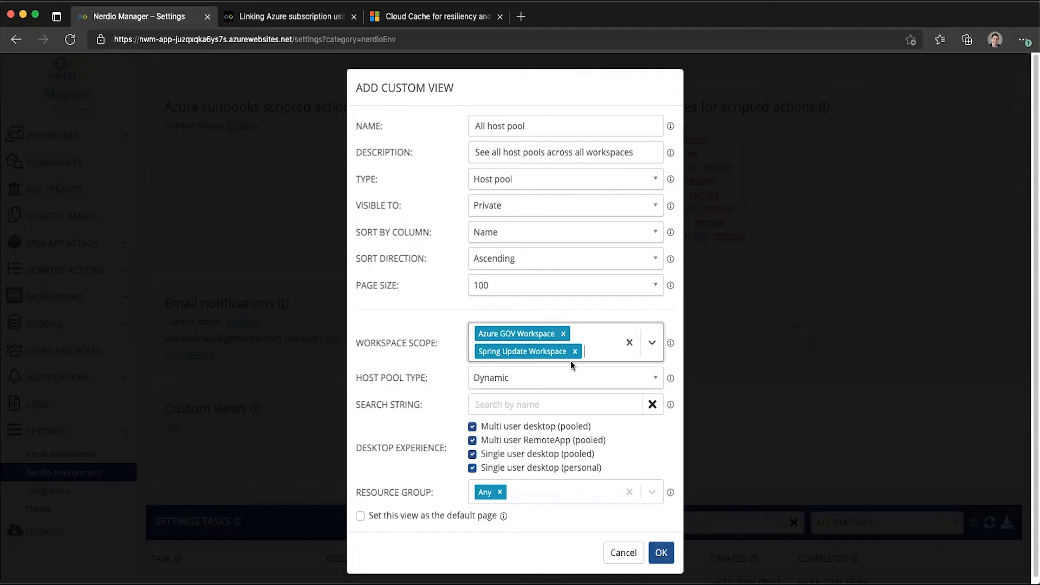
pyautogui.click(627, 342)
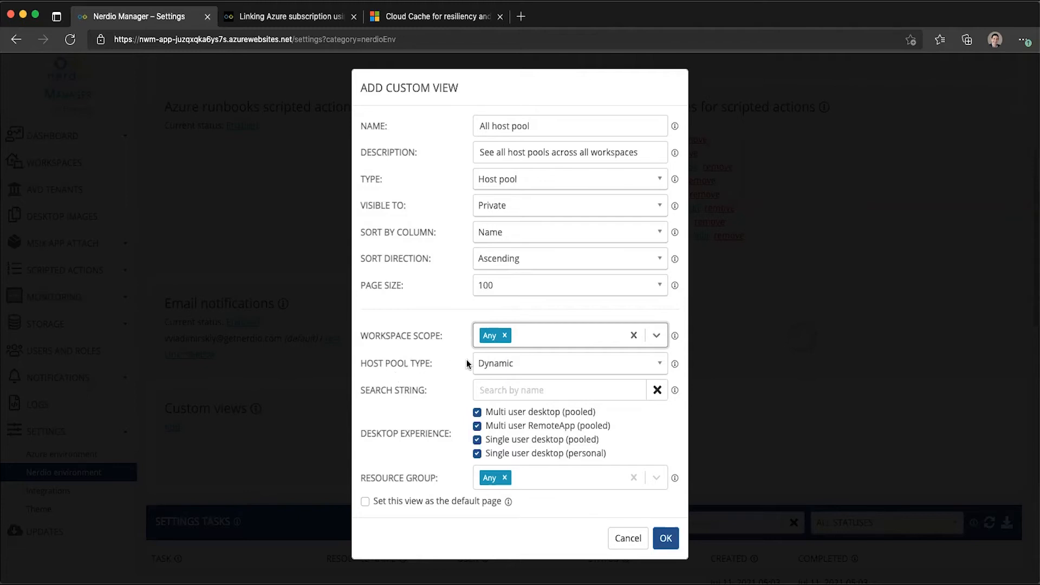
# Choose Dynamic as the host pool type and leave the name search string empty
pyautogui.click(485, 365)
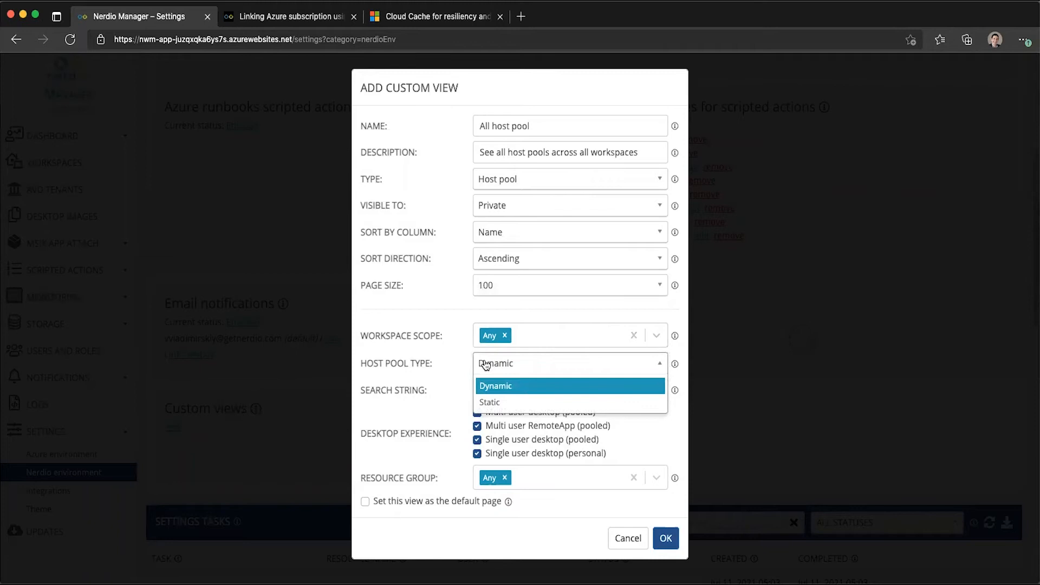
pyautogui.click(499, 386)
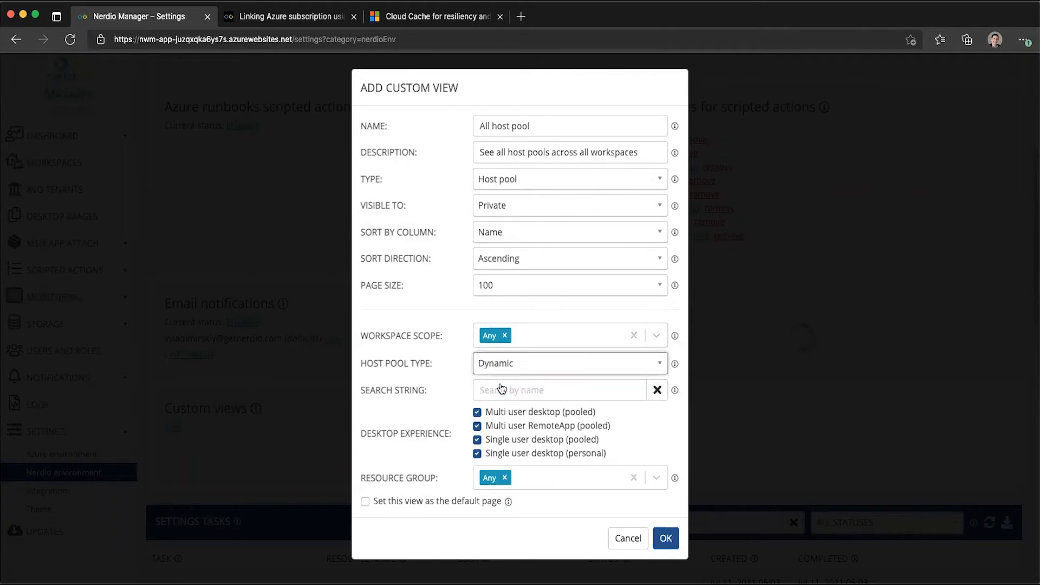
pyautogui.click(501, 393)
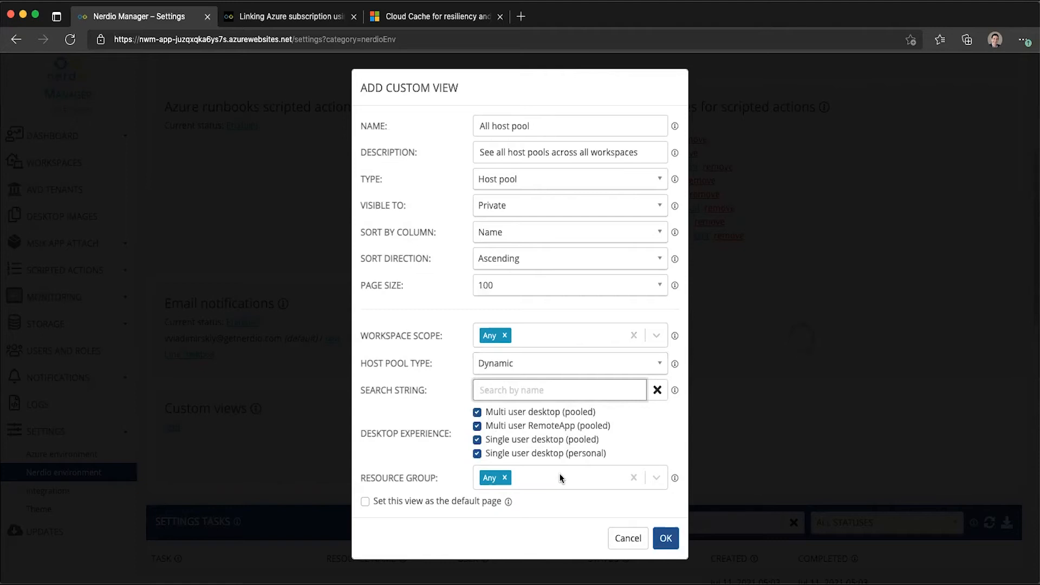
# Turn all four desktop experience filters off and on again, and view the resource group choices while keeping Any
pyautogui.click(477, 411)
pyautogui.click(477, 425)
pyautogui.click(477, 439)
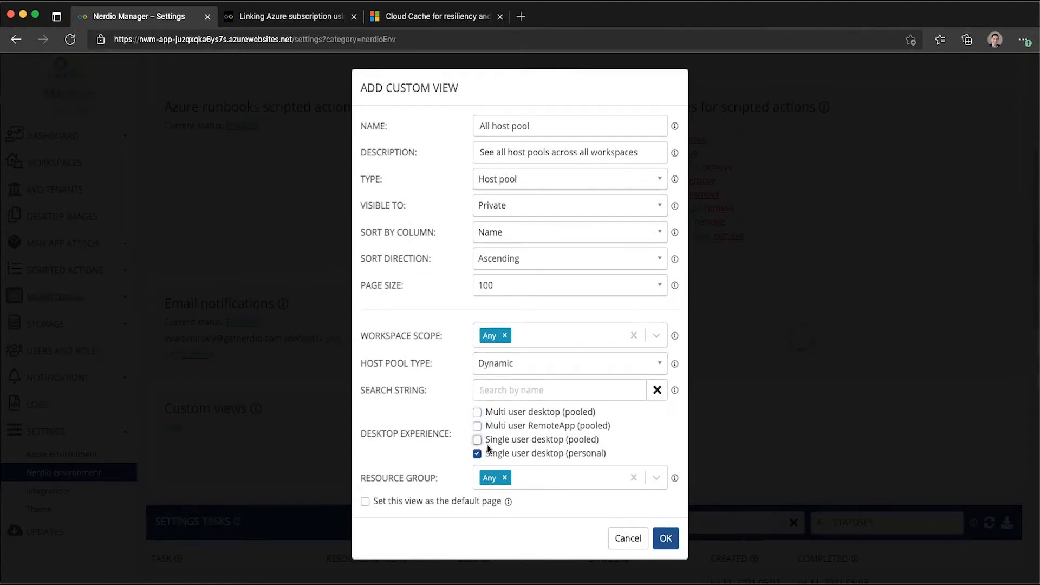
pyautogui.click(477, 453)
pyautogui.click(479, 412)
pyautogui.click(477, 426)
pyautogui.click(477, 440)
pyautogui.click(477, 453)
pyautogui.click(551, 470)
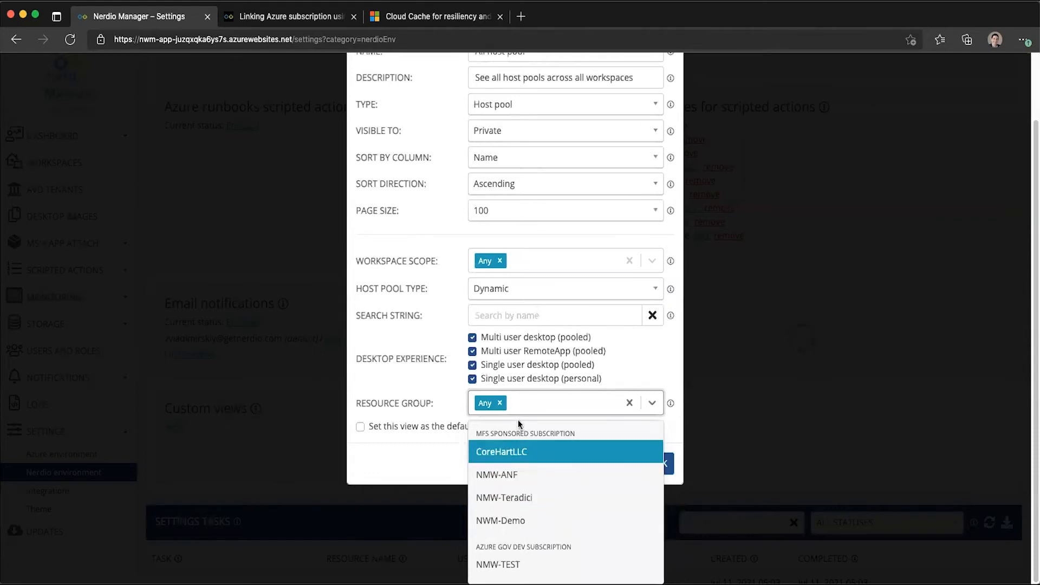
pyautogui.click(533, 402)
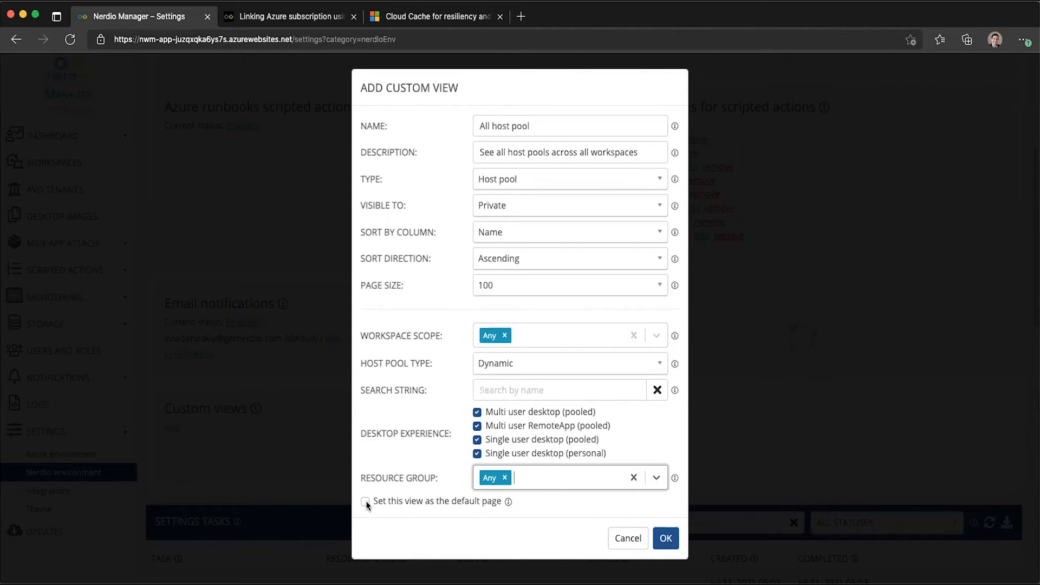
# Correct the custom view's name to All host pools, set it as the default page, and save the view
pyautogui.click(535, 130)
pyautogui.write('q')
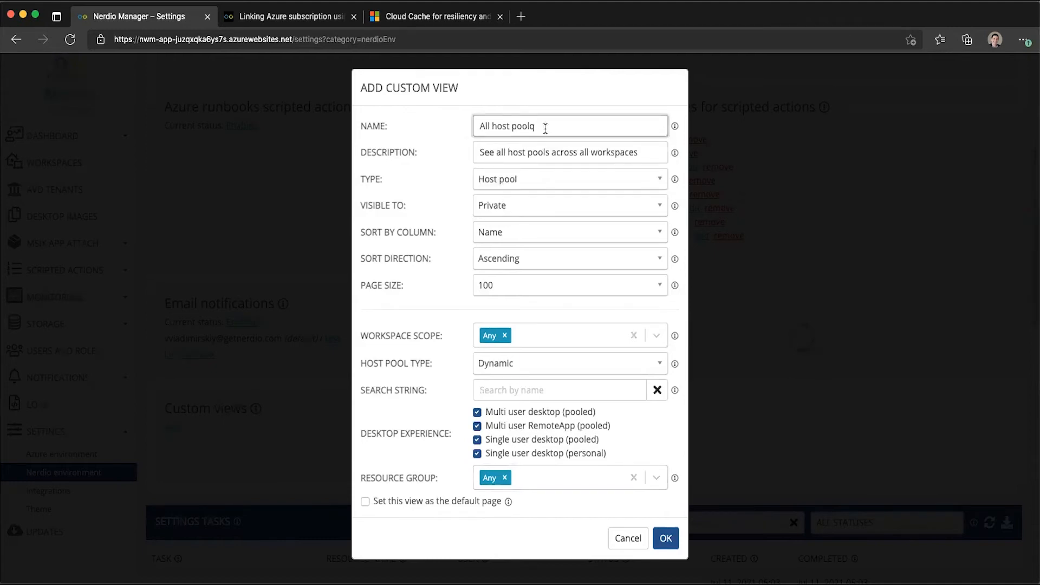
pyautogui.press('BackSpace')
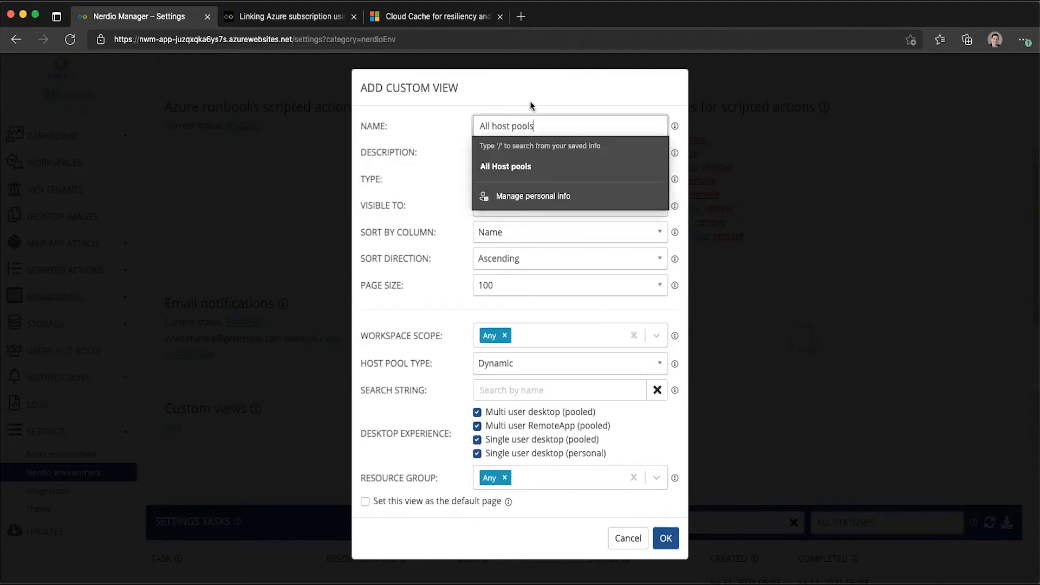
pyautogui.click(423, 194)
pyautogui.click(395, 501)
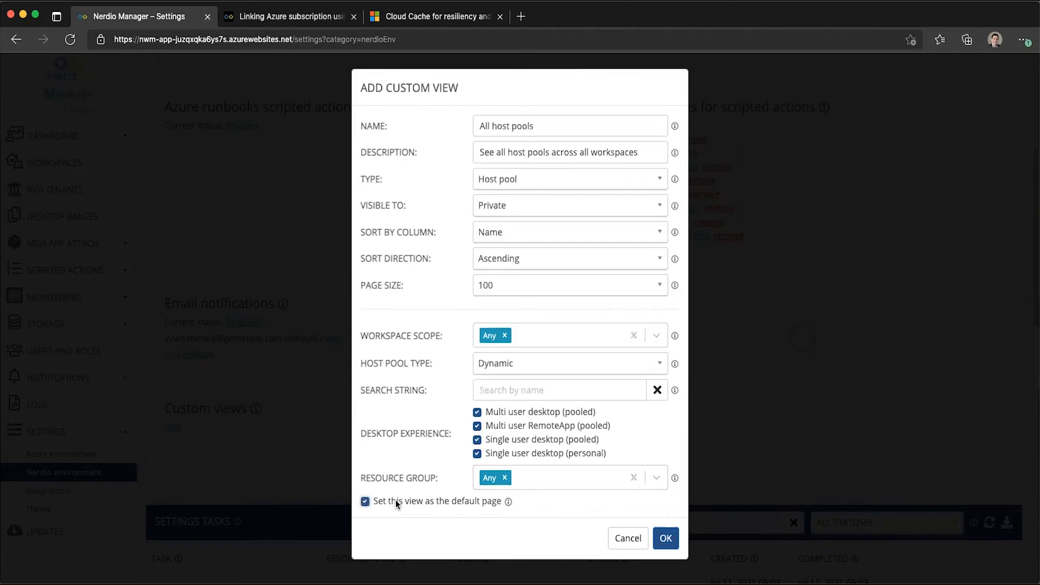
pyautogui.click(665, 538)
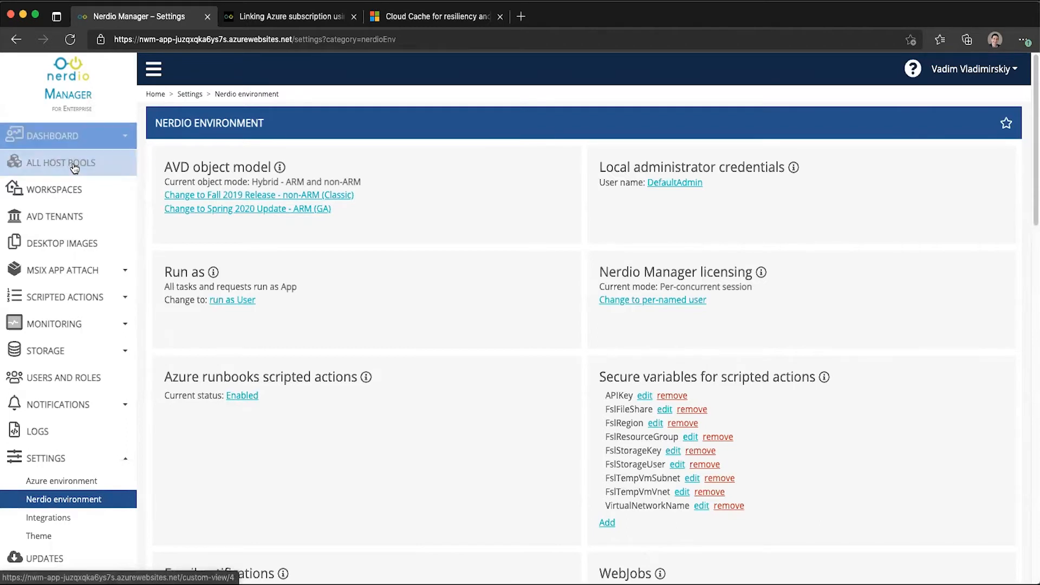
# Check the Custom views list in the settings, then open the All host pools view and review its host pools
pyautogui.scroll(-3, 322, 330)
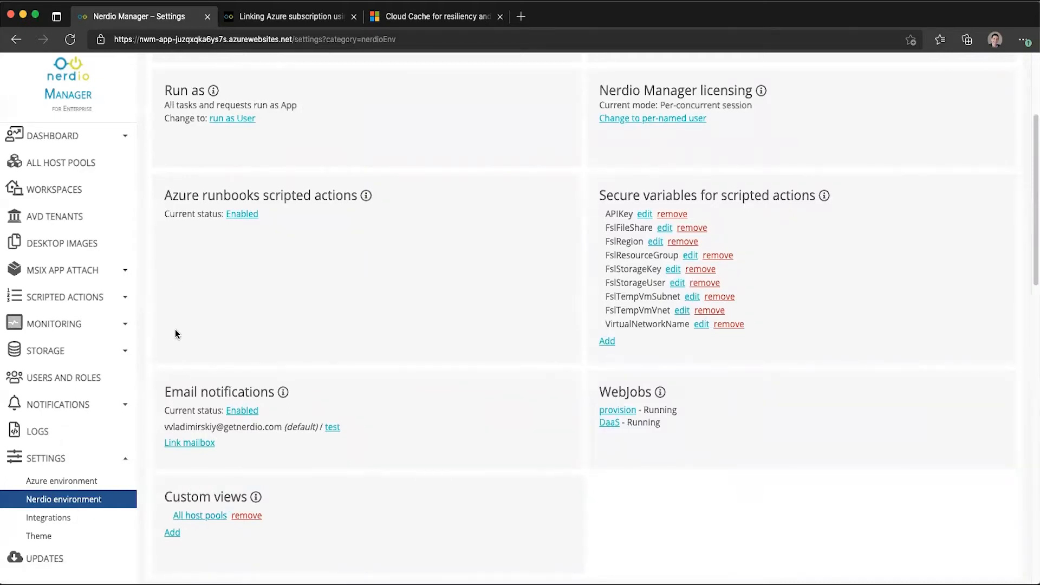
pyautogui.scroll(3, 175, 331)
pyautogui.click(75, 169)
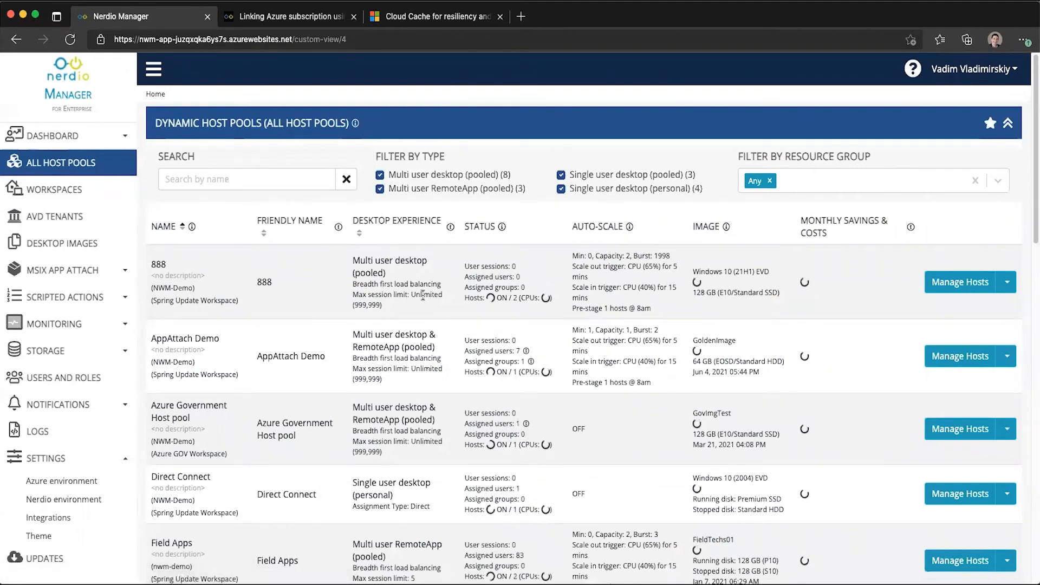
pyautogui.scroll(-1, 379, 295)
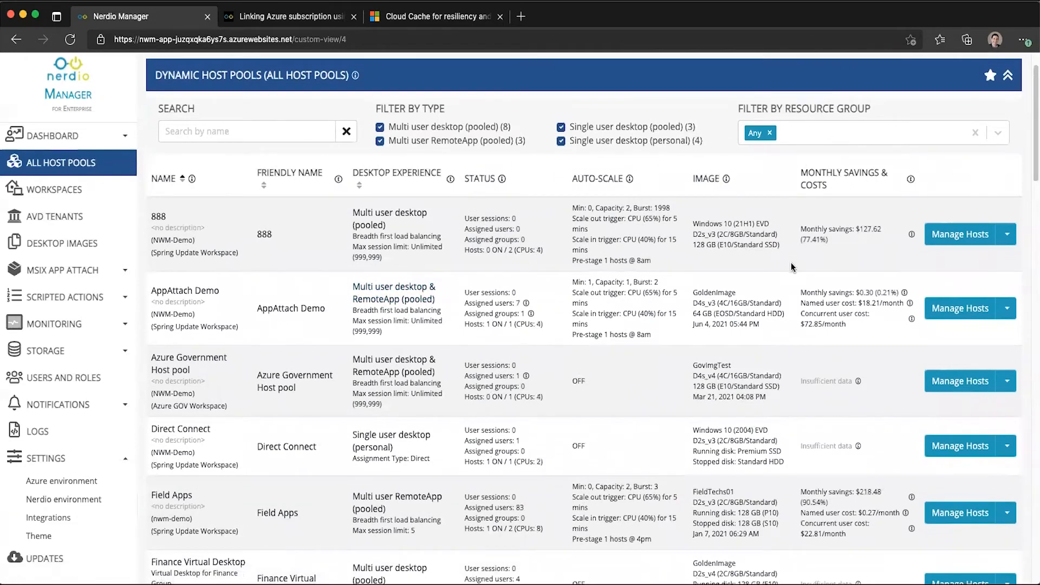
pyautogui.scroll(-10, 791, 264)
pyautogui.scroll(-9, 790, 262)
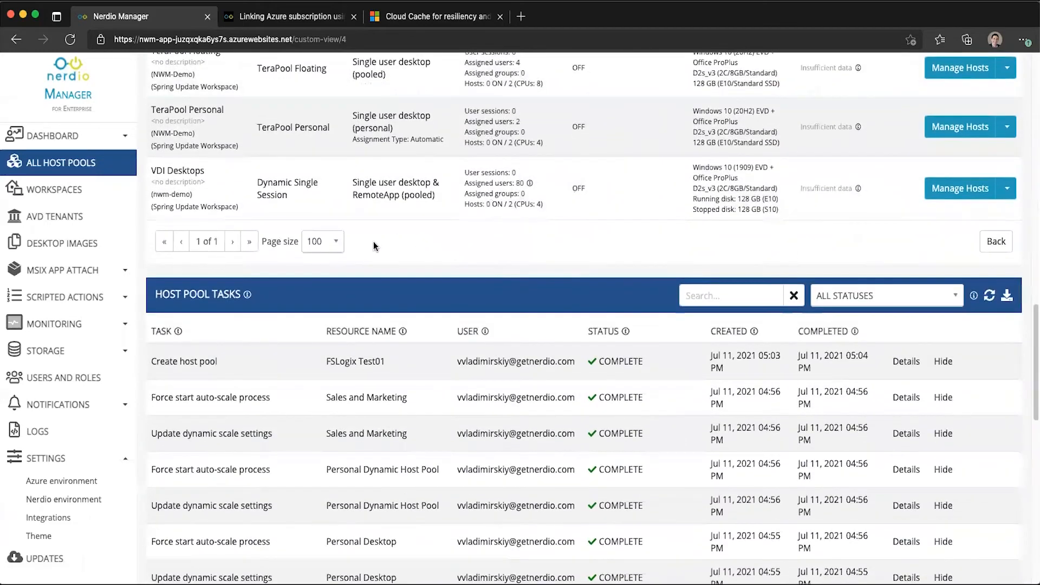
pyautogui.scroll(20, 344, 238)
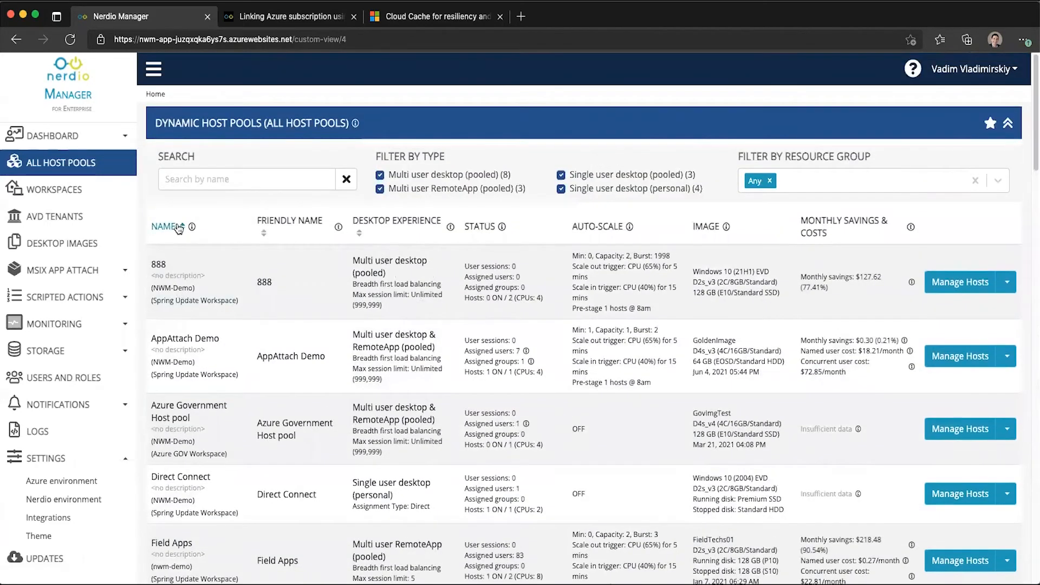
# Filter the All host pools view by the name App and save that search string in the custom view
pyautogui.click(224, 179)
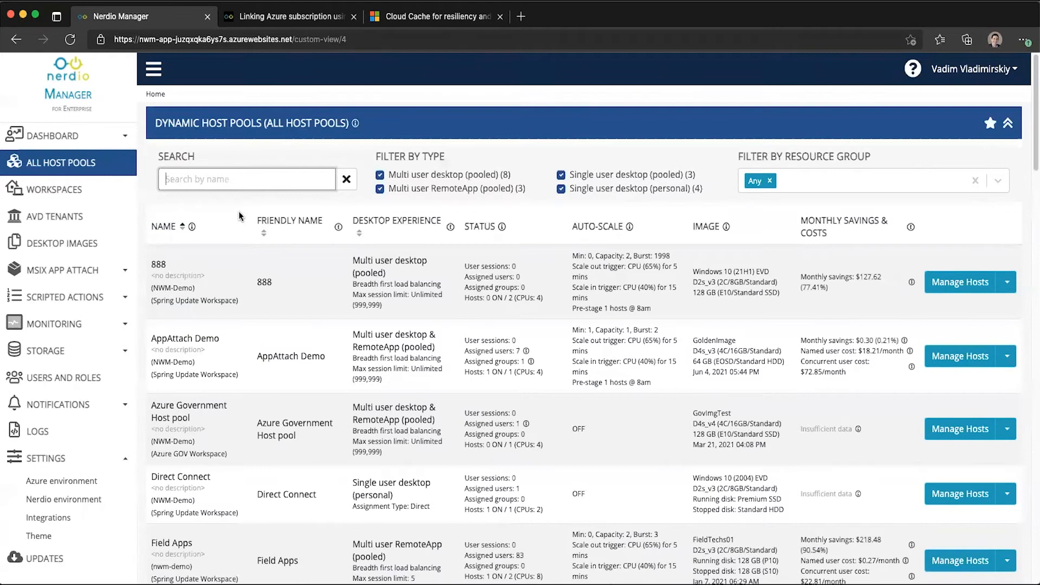
pyautogui.write('Apps')
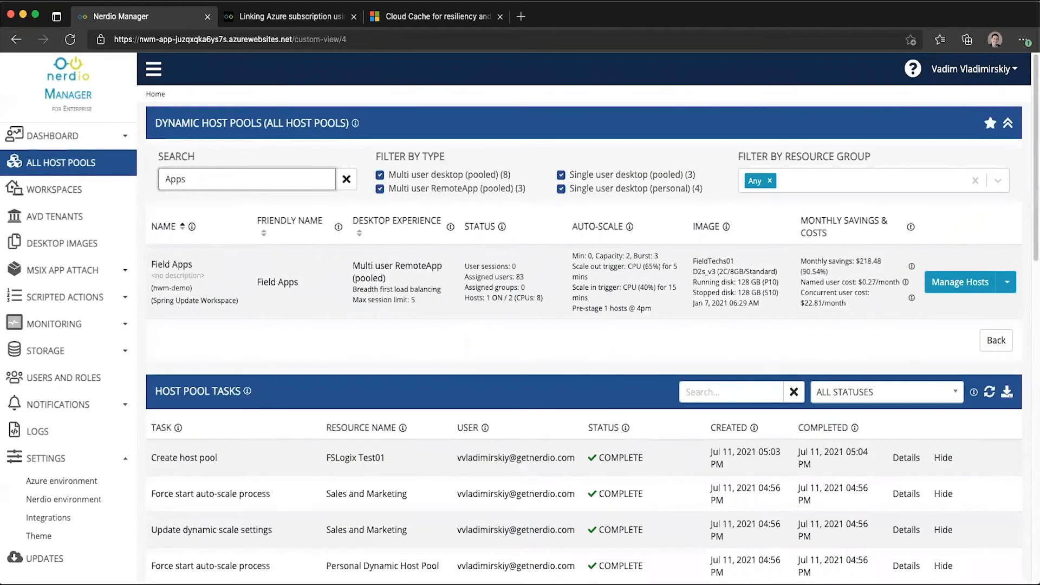
pyautogui.press('BackSpace')
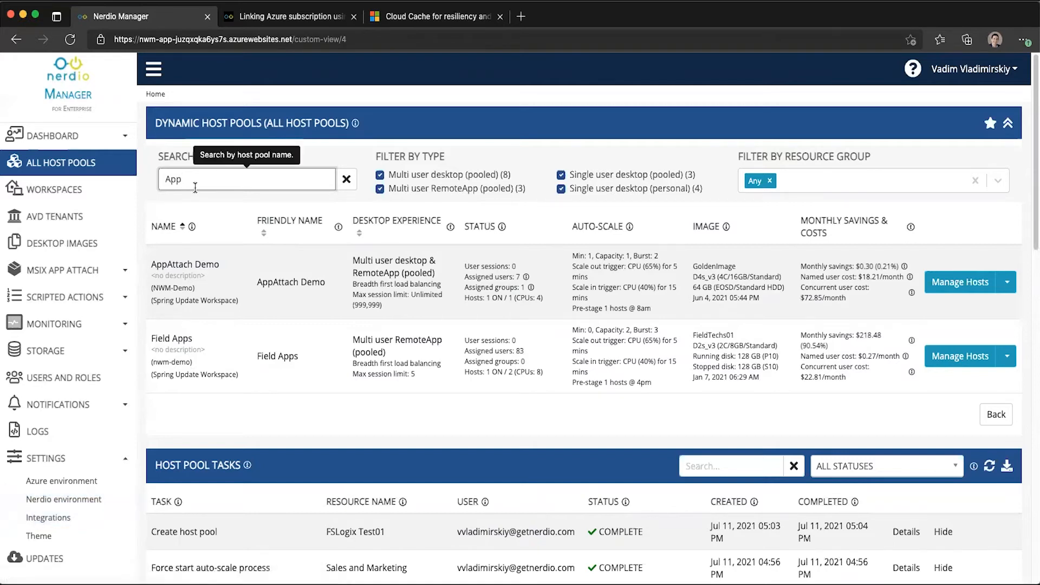
pyautogui.click(990, 129)
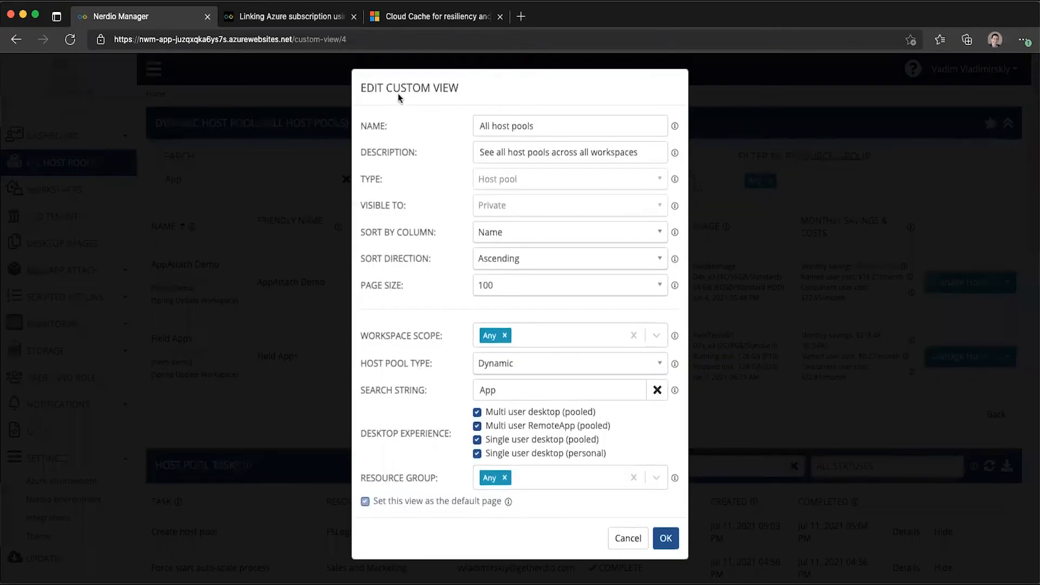
pyautogui.doubleClick(502, 389)
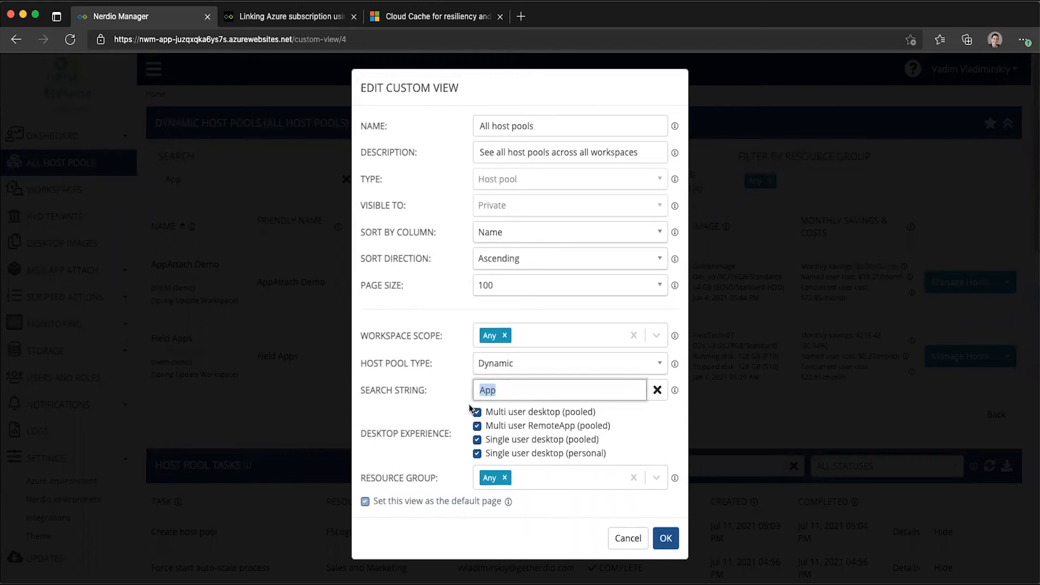
pyautogui.click(665, 539)
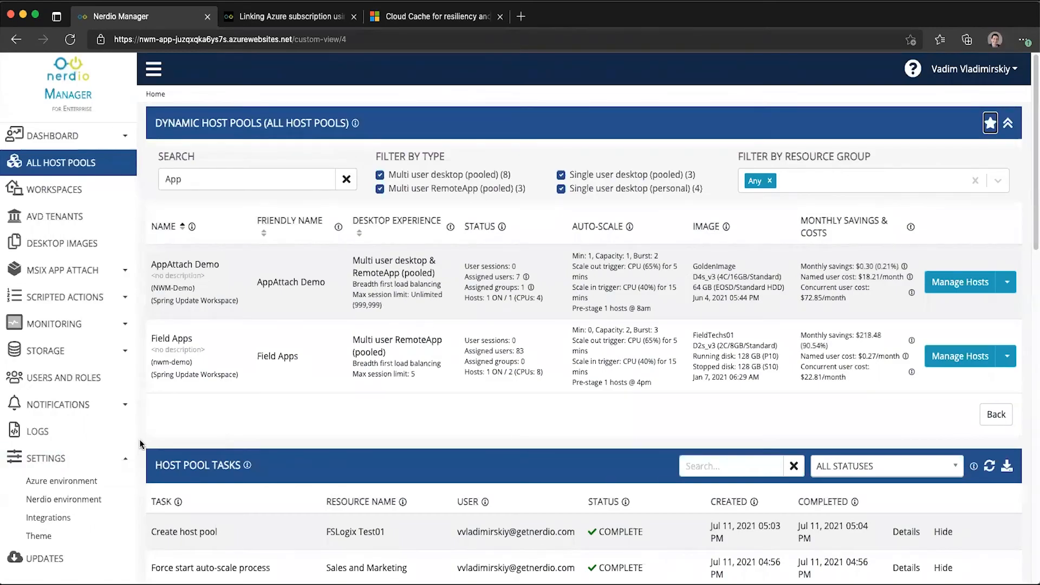
# Load the site's root address without the page path to check which default page opens
pyautogui.click(294, 39)
pyautogui.click(294, 39)
pyautogui.hotkey('shift', 'End')
pyautogui.press('BackSpace')
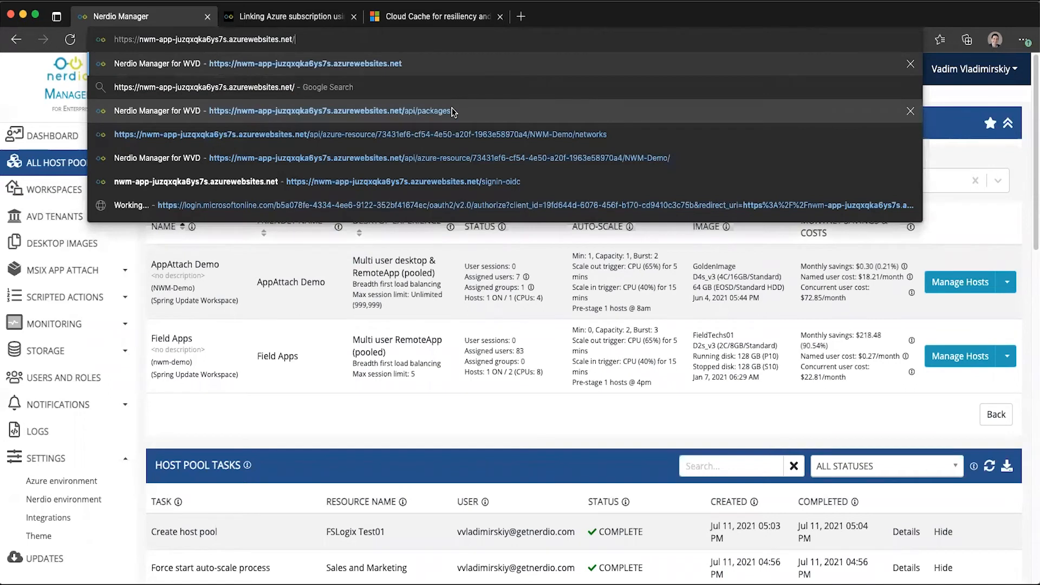
pyautogui.press('Return')
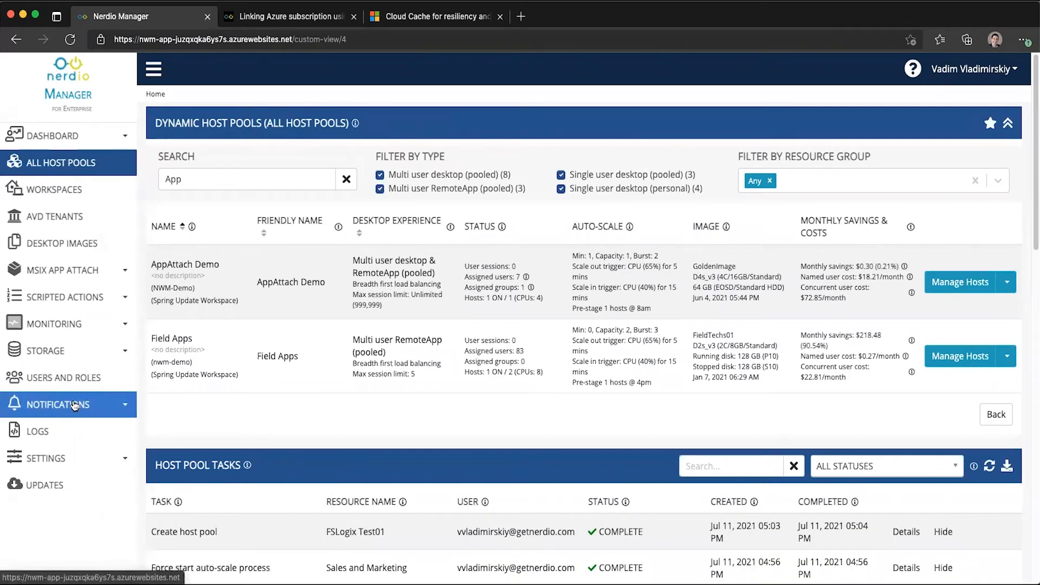
# Open the Spring Update Workspace's dynamic host pools and filter them to only Single user desktop (personal)
pyautogui.click(78, 188)
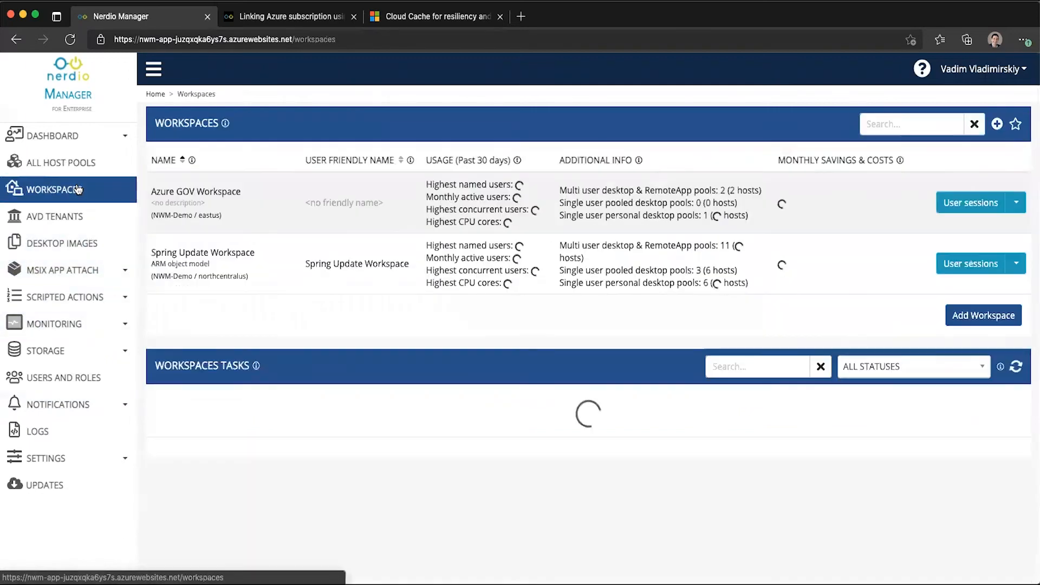
pyautogui.click(211, 253)
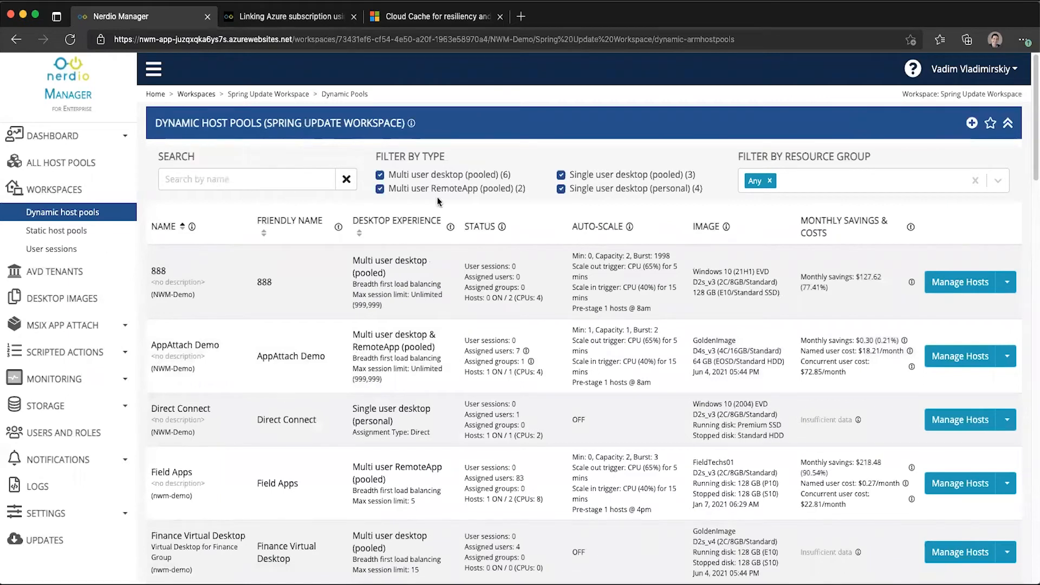
pyautogui.click(467, 174)
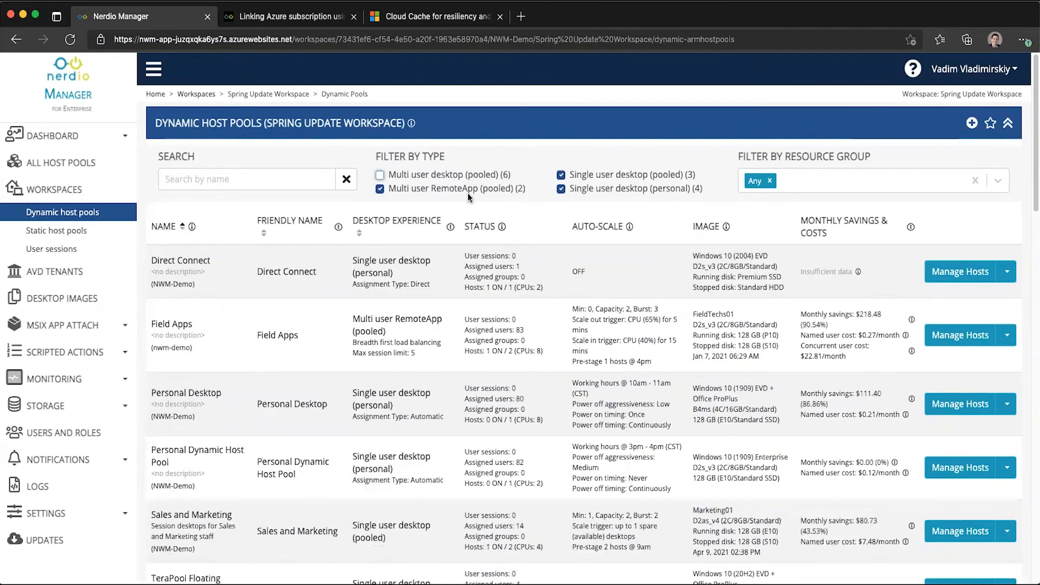
pyautogui.click(476, 188)
pyautogui.click(590, 175)
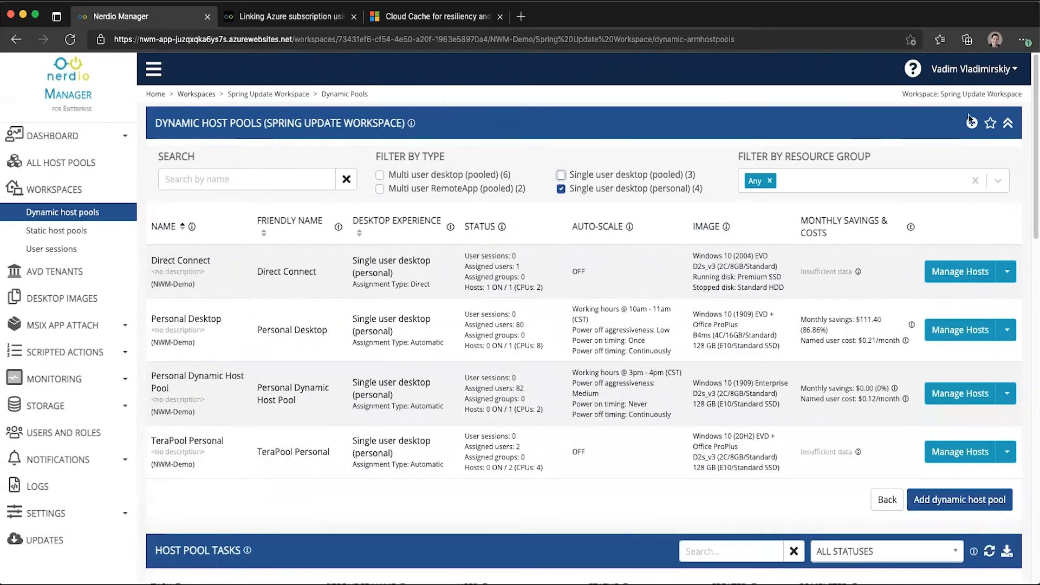
# Save the filtered host pool list as a private custom view named Personal host pools
pyautogui.click(991, 128)
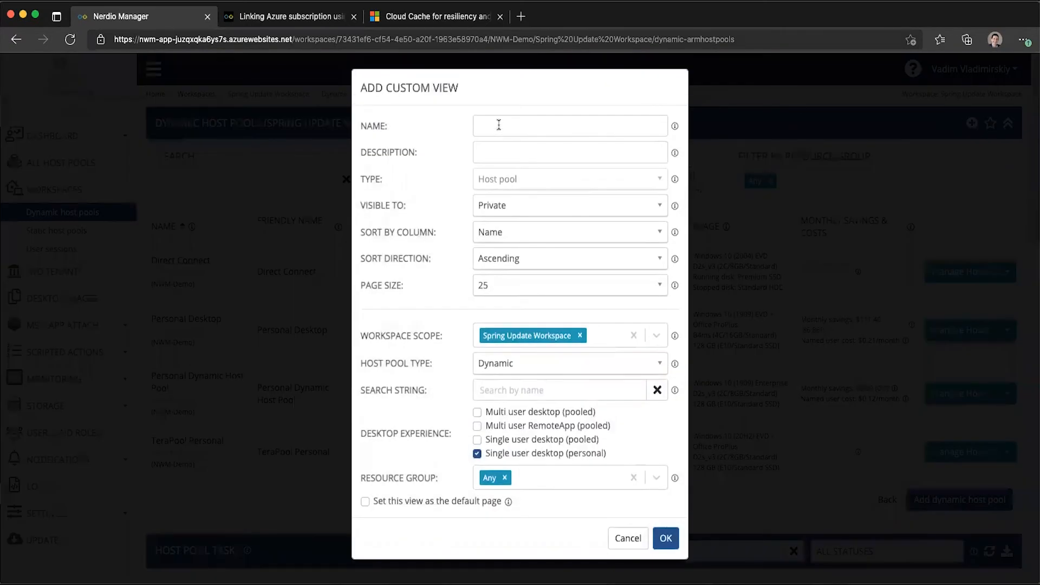
pyautogui.click(499, 126)
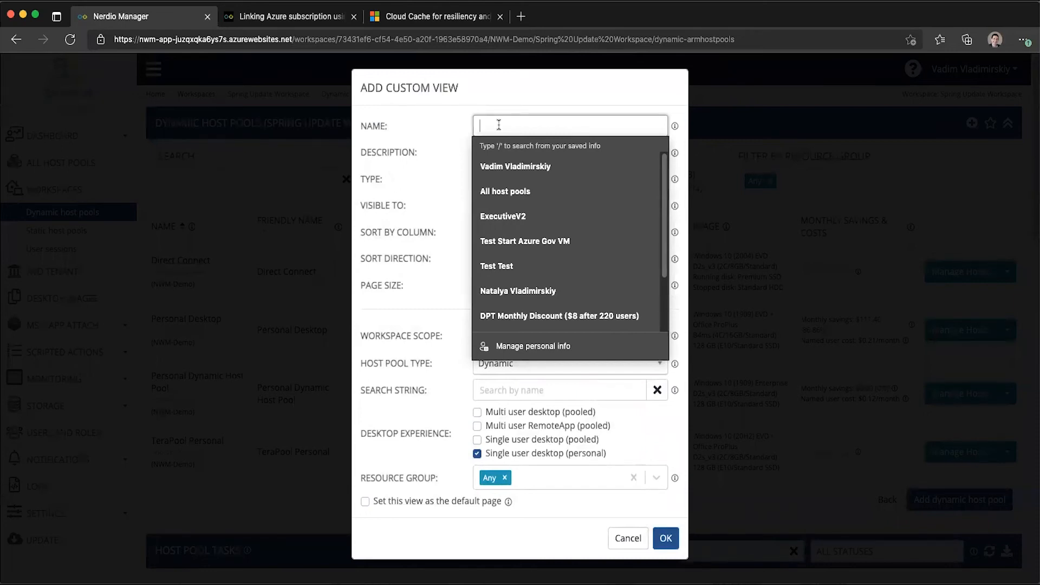
pyautogui.write('Personal')
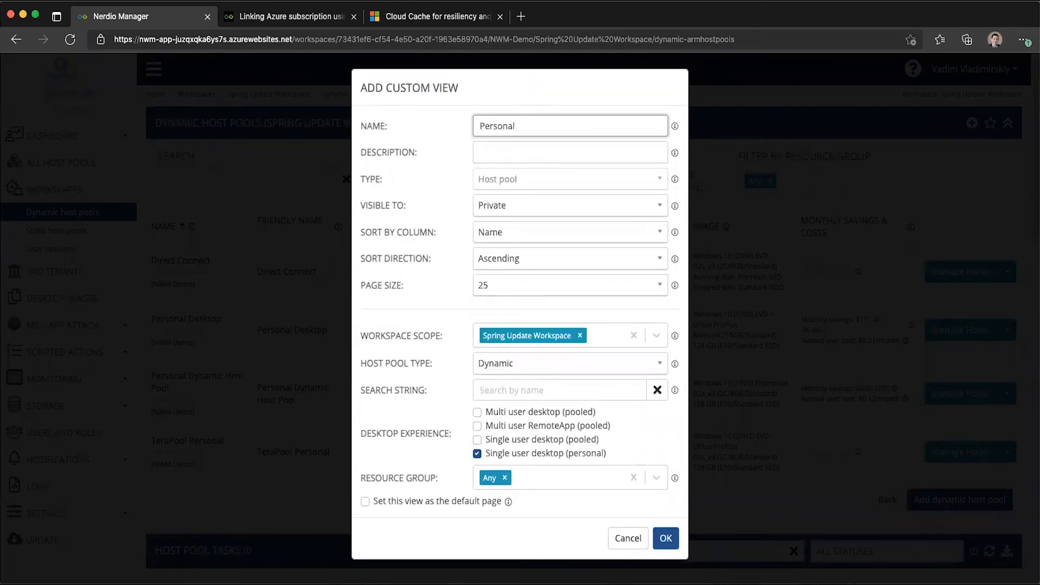
pyautogui.write(' host pools')
pyautogui.click(665, 538)
# Open the Personal host pools view and look at the workspace scope choices in its settings without changing them
pyautogui.click(83, 195)
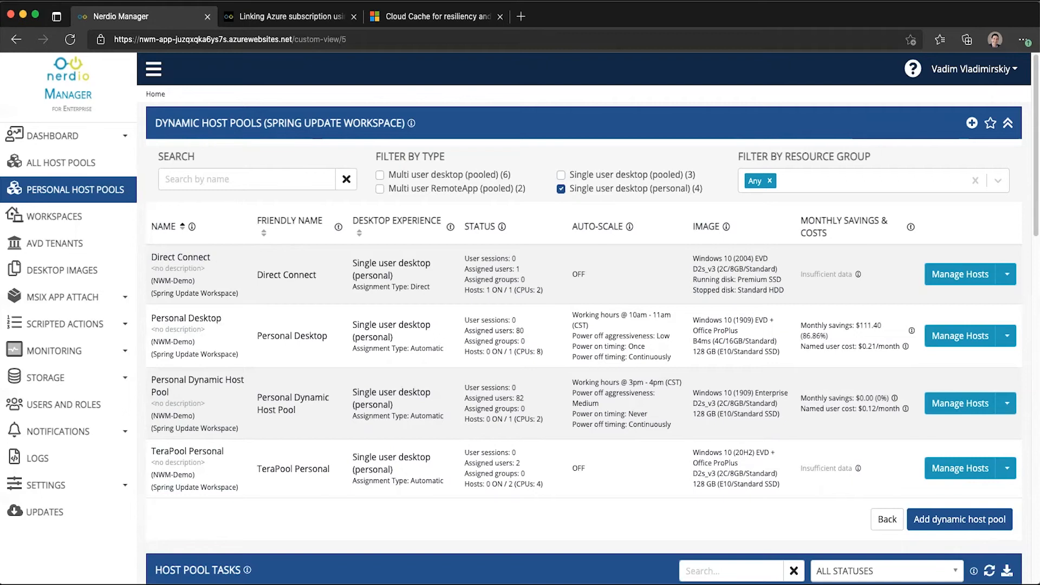
pyautogui.click(990, 122)
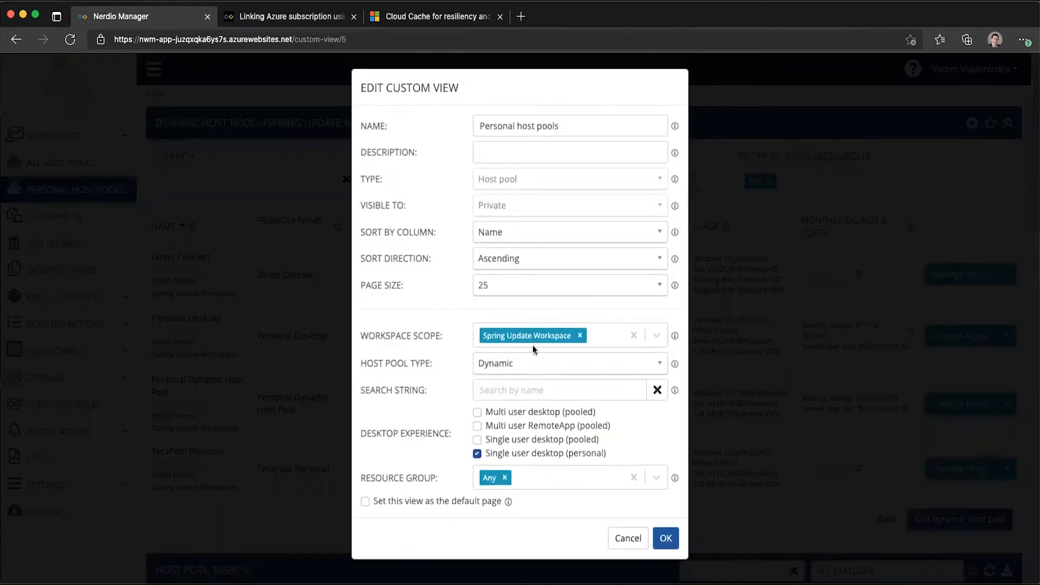
pyautogui.click(603, 337)
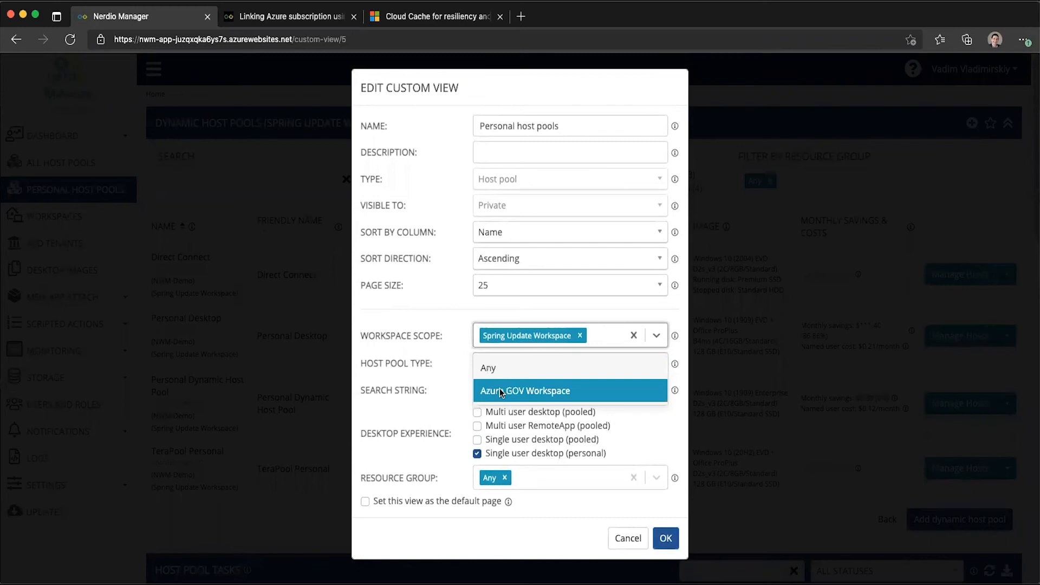
pyautogui.click(749, 481)
# Start a new custom view from the Nerdio environment settings and set its type to Session host
pyautogui.click(65, 485)
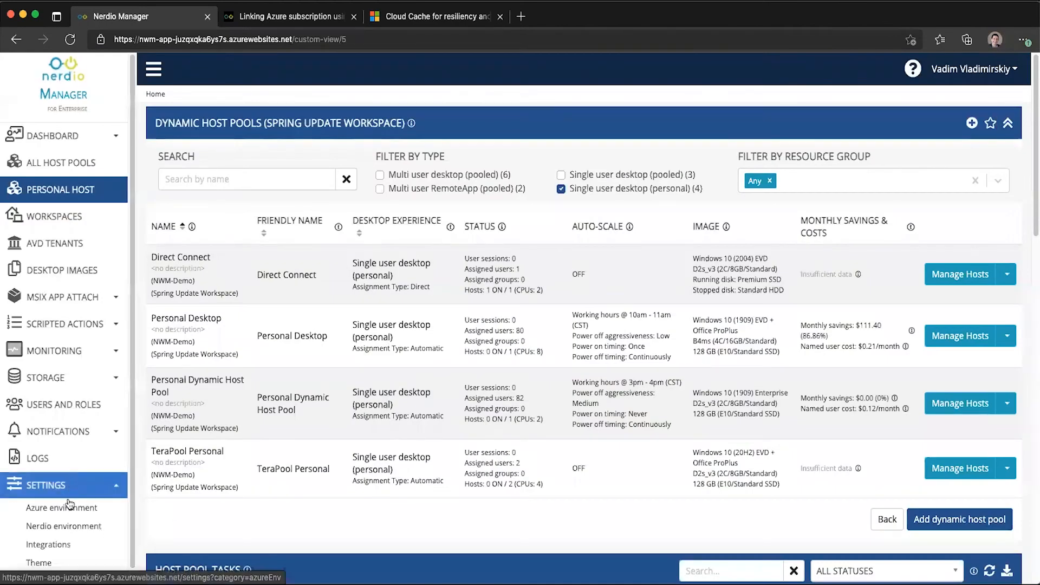
pyautogui.scroll(-1, 67, 506)
pyautogui.click(66, 512)
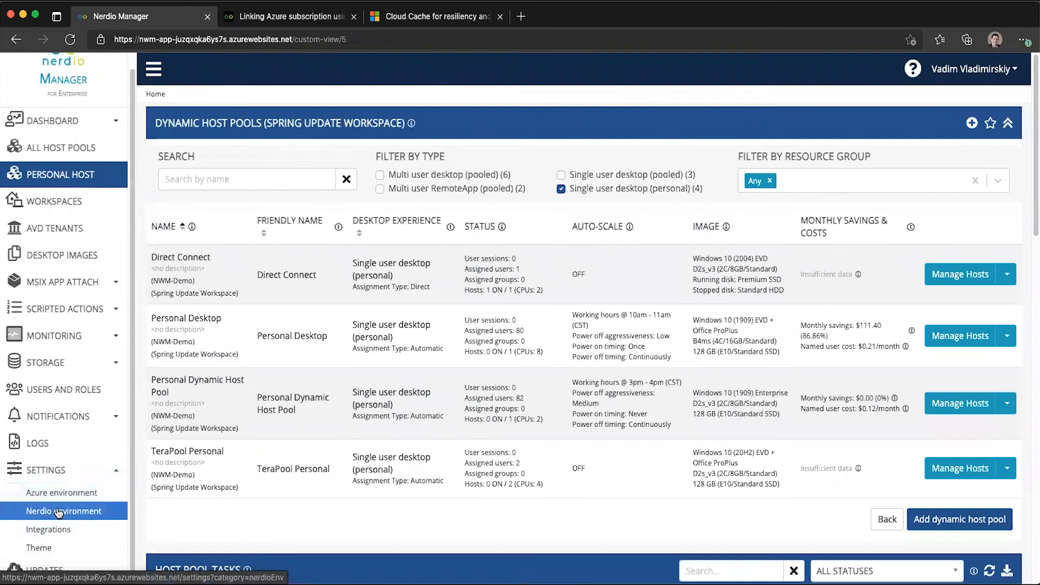
pyautogui.scroll(-5, 240, 446)
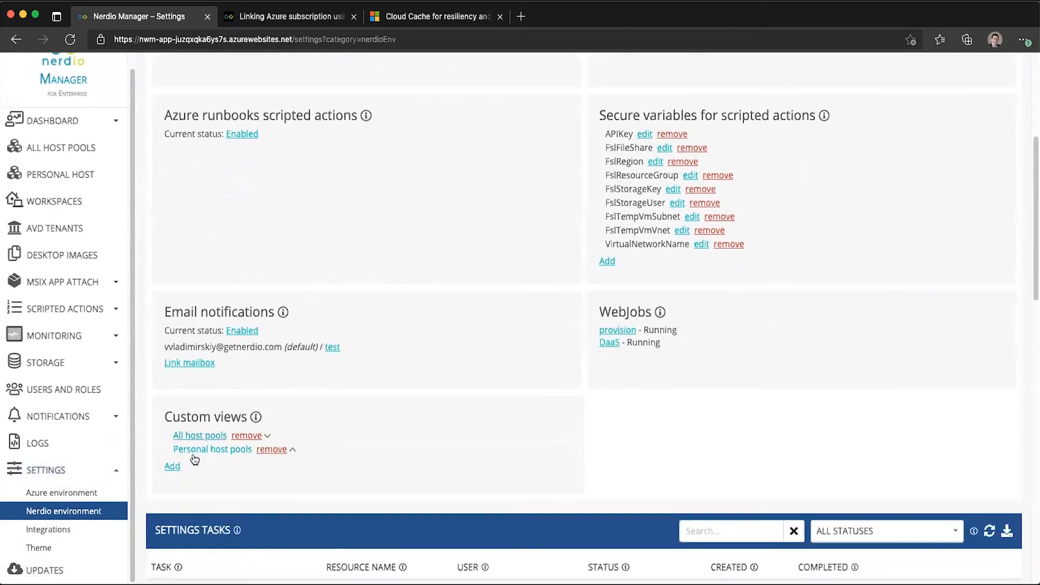
pyautogui.click(172, 467)
pyautogui.click(508, 178)
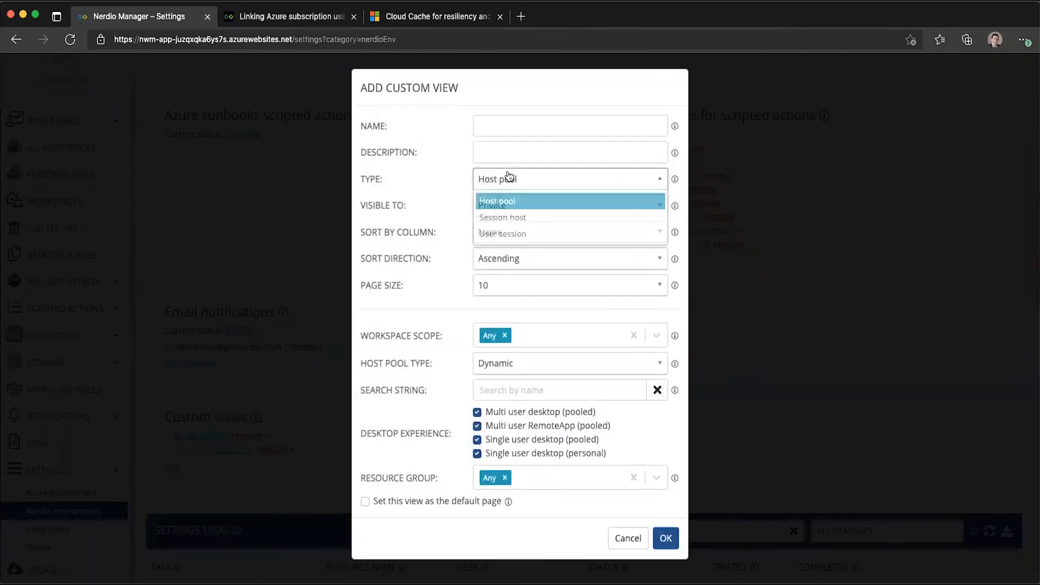
pyautogui.click(517, 218)
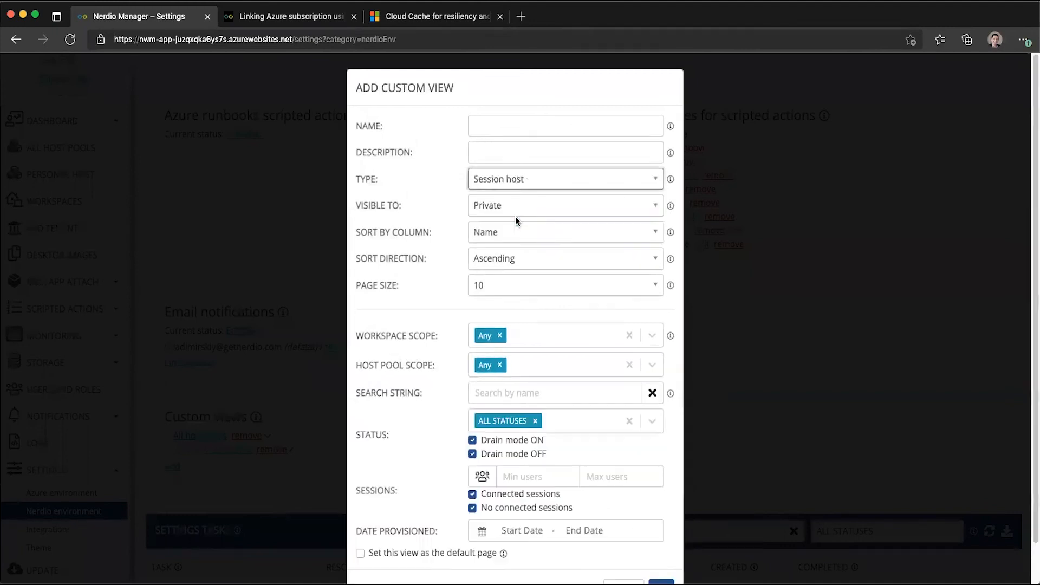
# Name the session host view All session hosts and set its page size to 100
pyautogui.click(490, 129)
pyautogui.write('All session hosts')
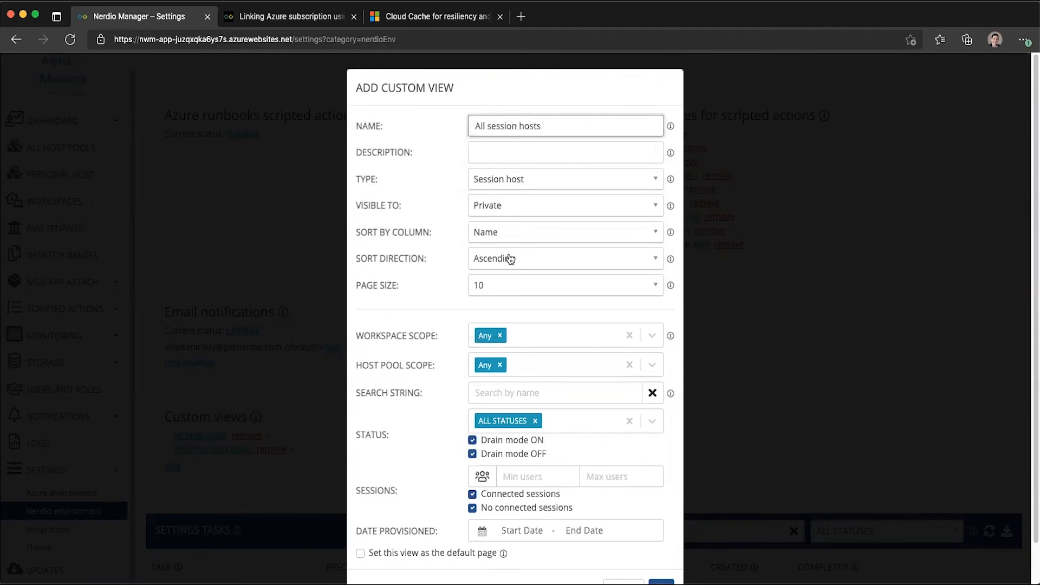
pyautogui.click(486, 287)
pyautogui.click(507, 346)
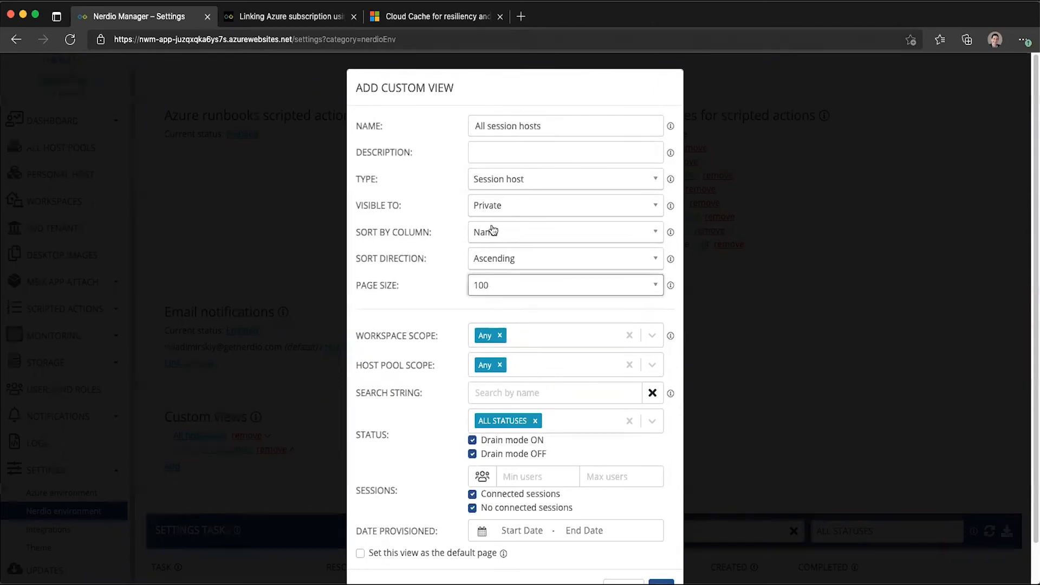
pyautogui.click(434, 293)
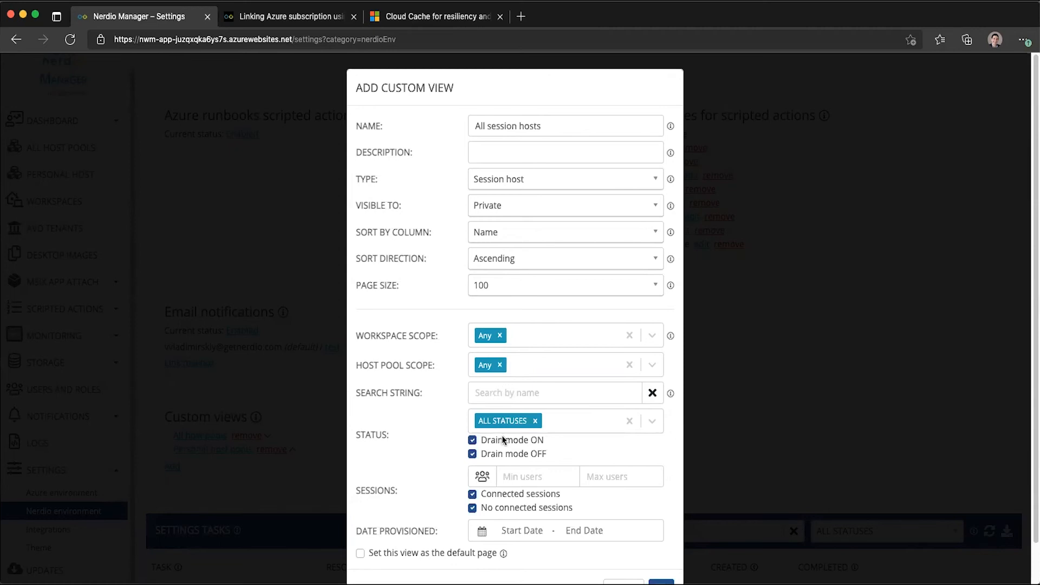
# Limit the All session hosts view to hosts with the Unavailable status and save the new custom view
pyautogui.click(570, 418)
pyautogui.scroll(-3, 604, 446)
pyautogui.scroll(2, 605, 447)
pyautogui.scroll(4, 529, 481)
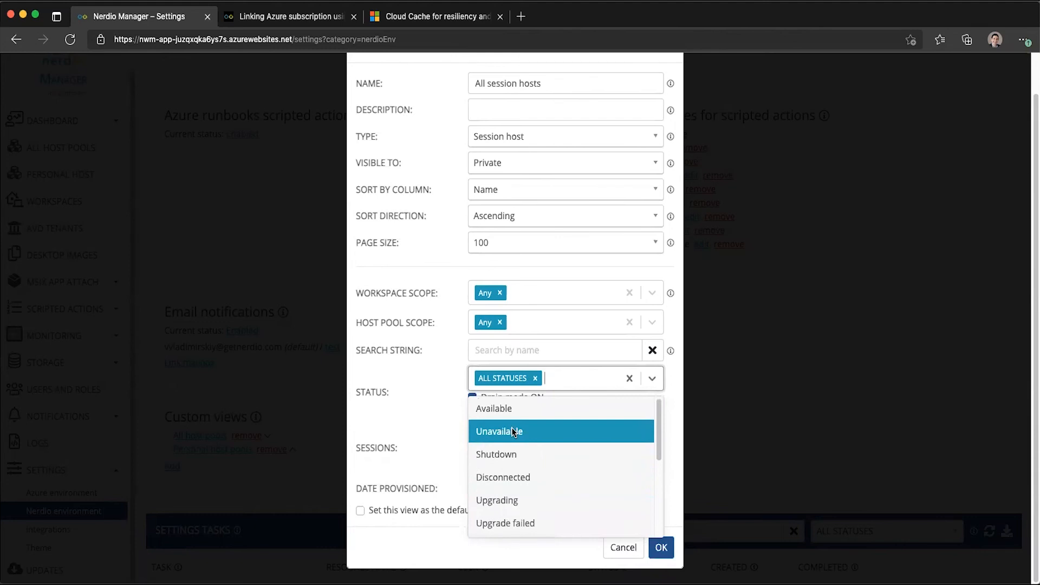
pyautogui.click(513, 432)
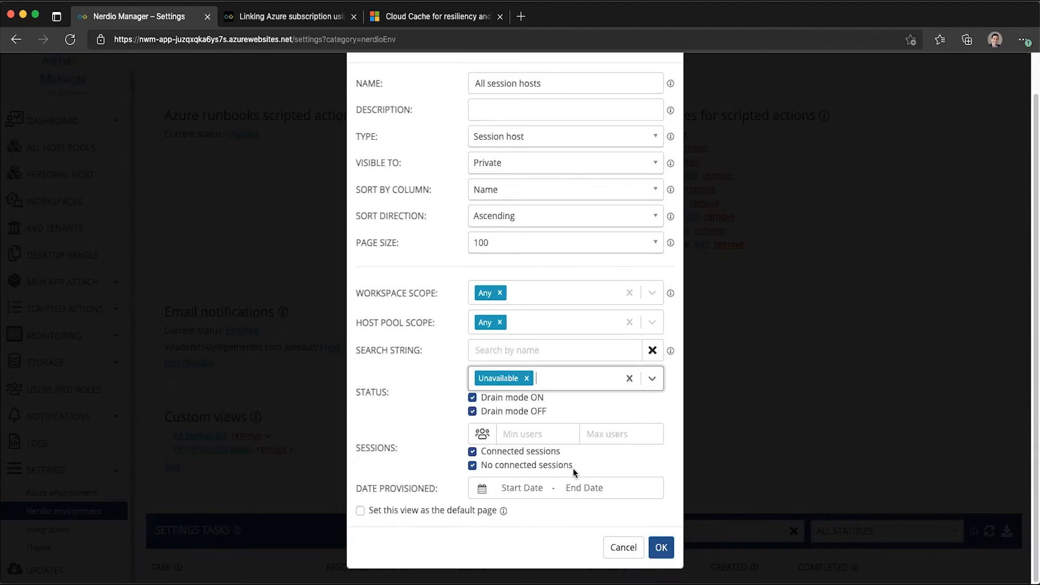
pyautogui.click(660, 547)
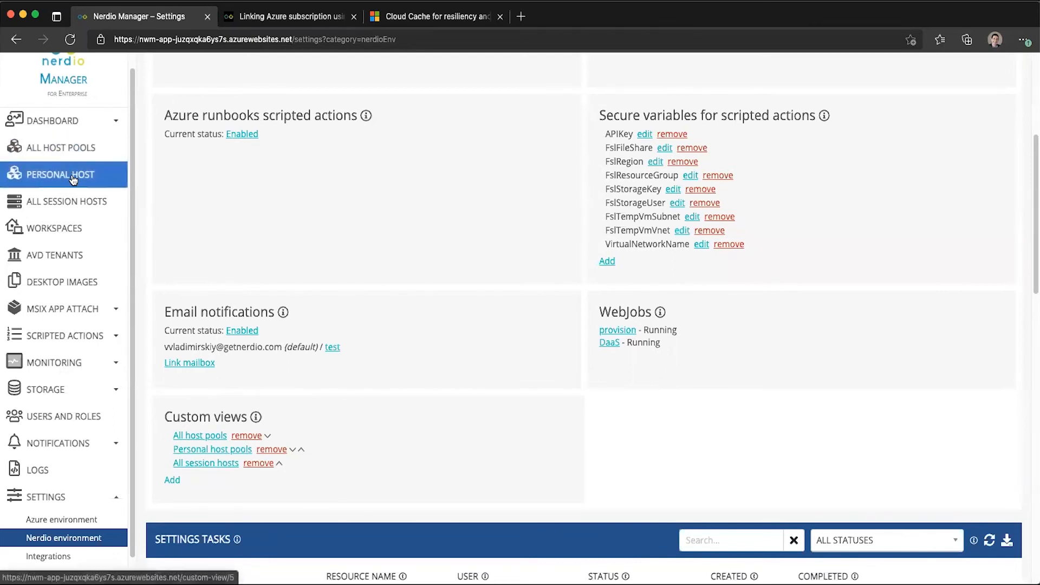
# Open the All session hosts view and look through the complete list of unavailable session hosts
pyautogui.click(225, 462)
pyautogui.click(258, 208)
pyautogui.click(94, 208)
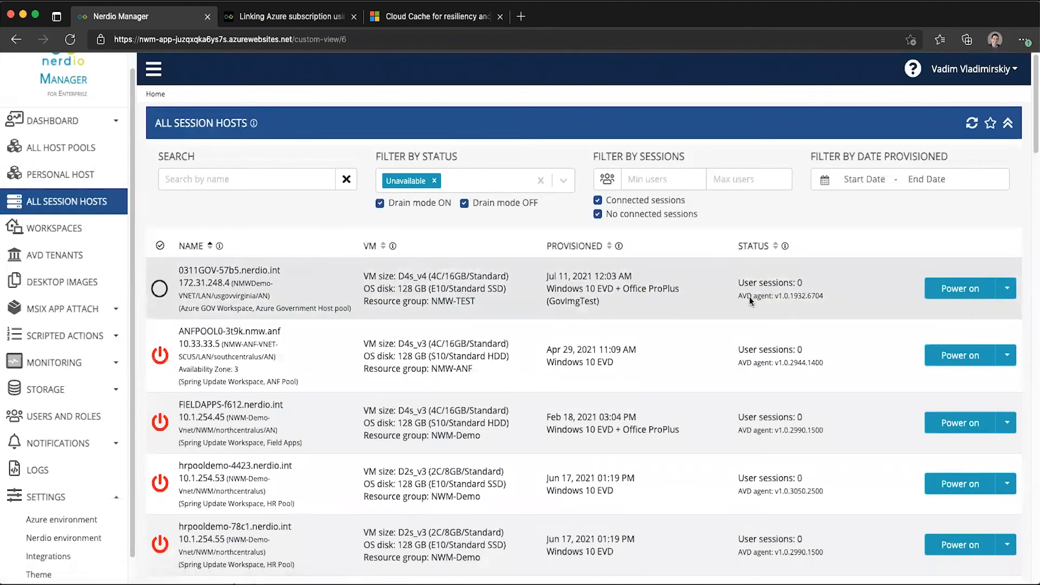
pyautogui.scroll(-20, 749, 296)
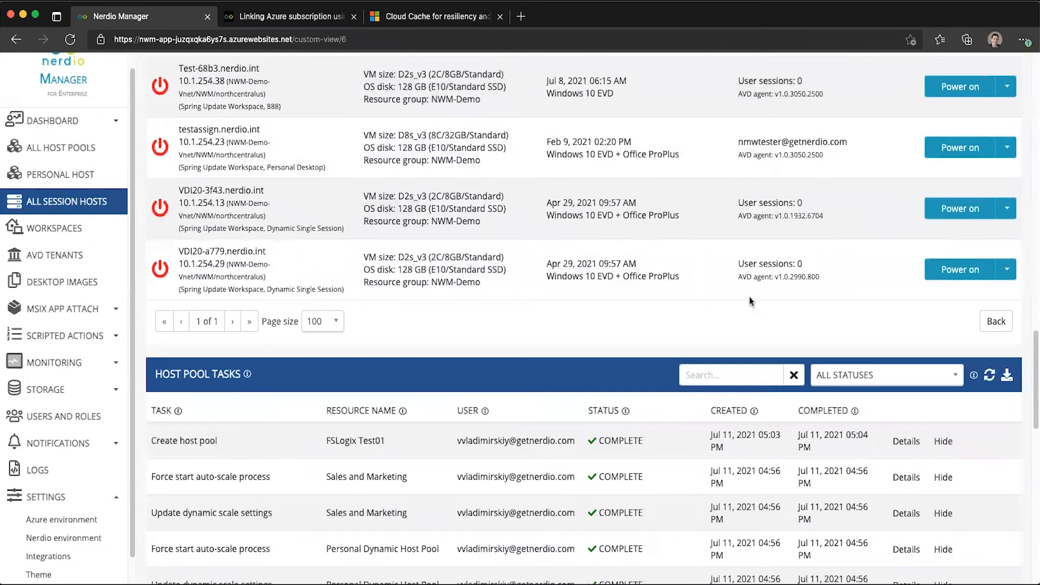
pyautogui.scroll(20, 749, 297)
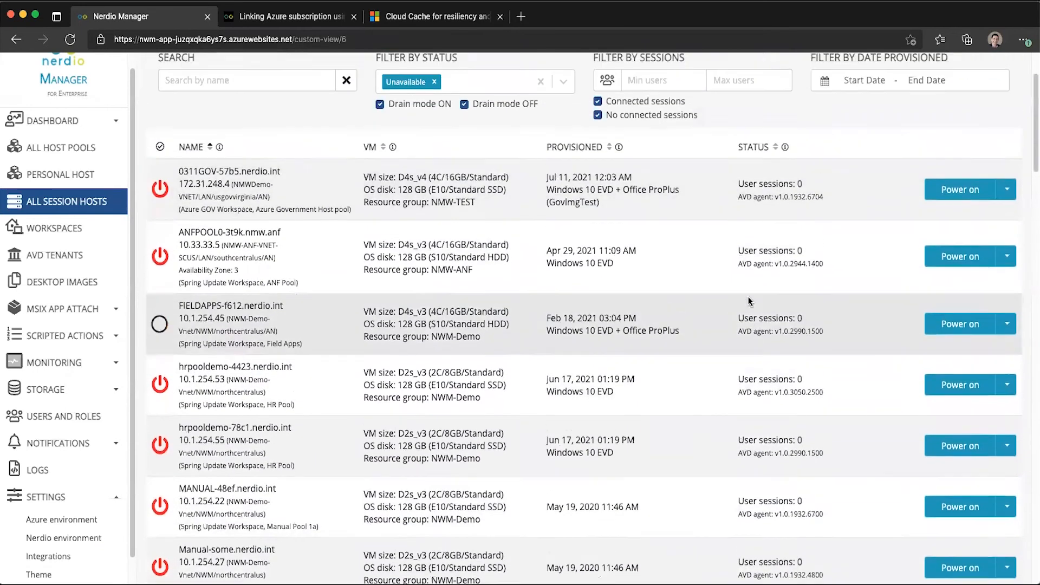
pyautogui.scroll(3, 748, 297)
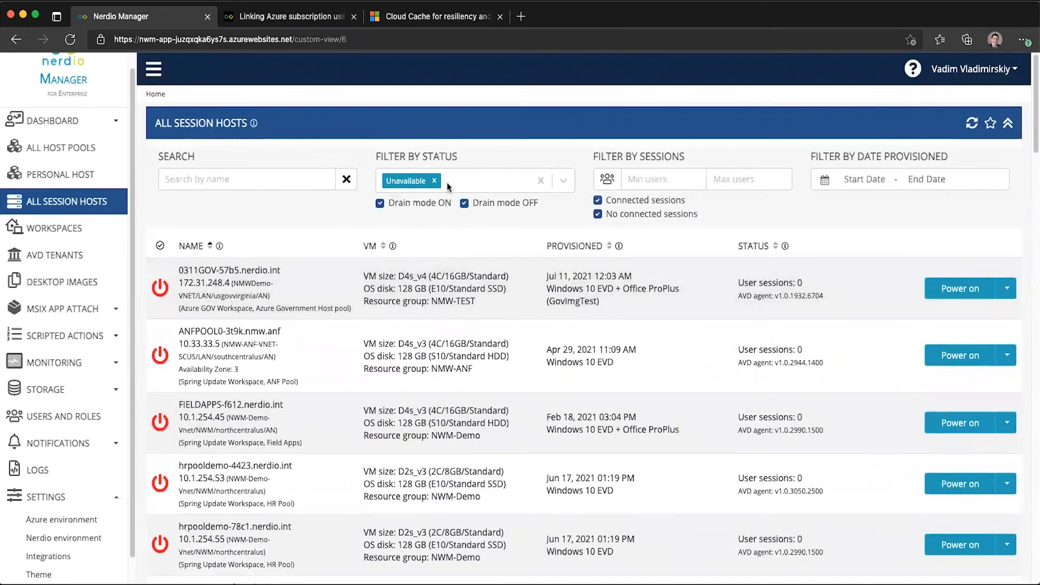
# Edit the All session hosts custom view so its status filter is Available instead of Unavailable
pyautogui.click(983, 121)
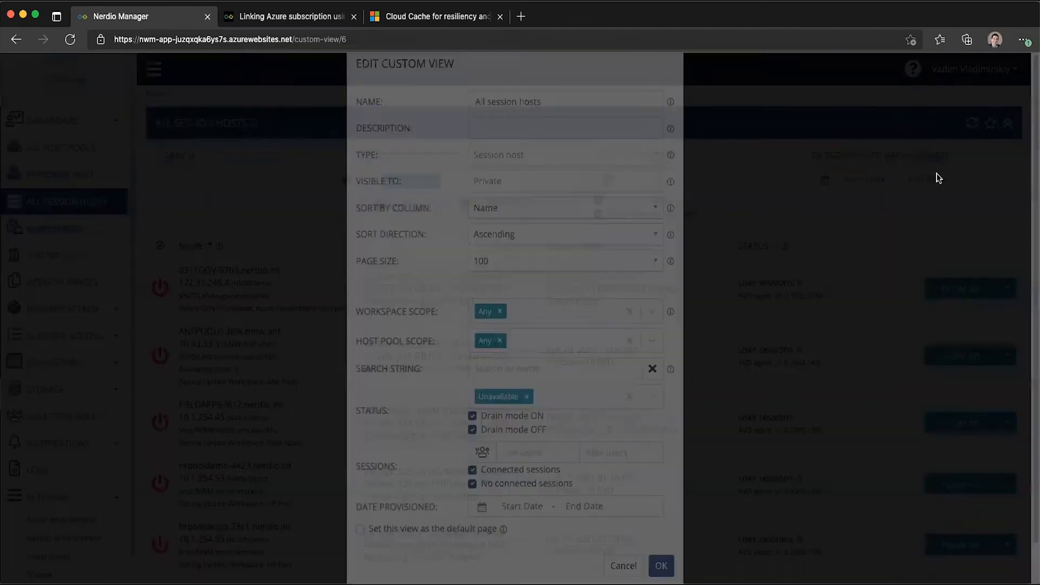
pyautogui.scroll(-2, 525, 487)
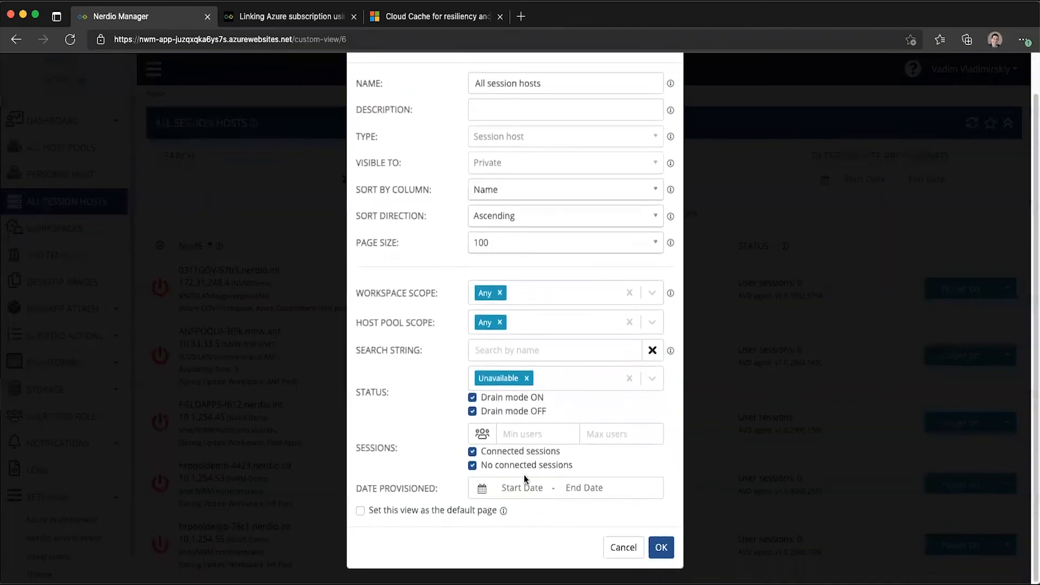
pyautogui.click(558, 376)
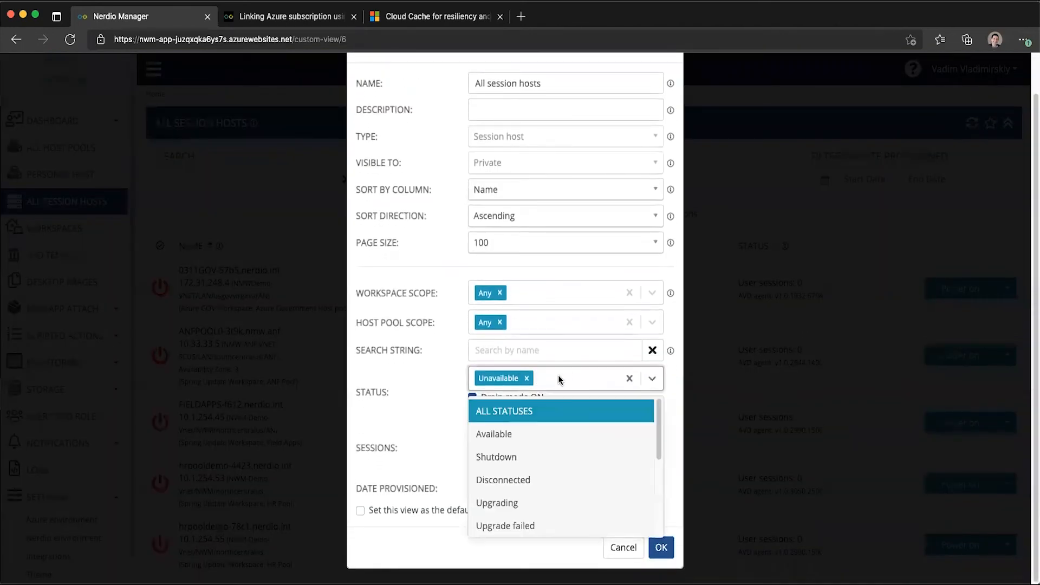
pyautogui.click(502, 436)
pyautogui.click(526, 378)
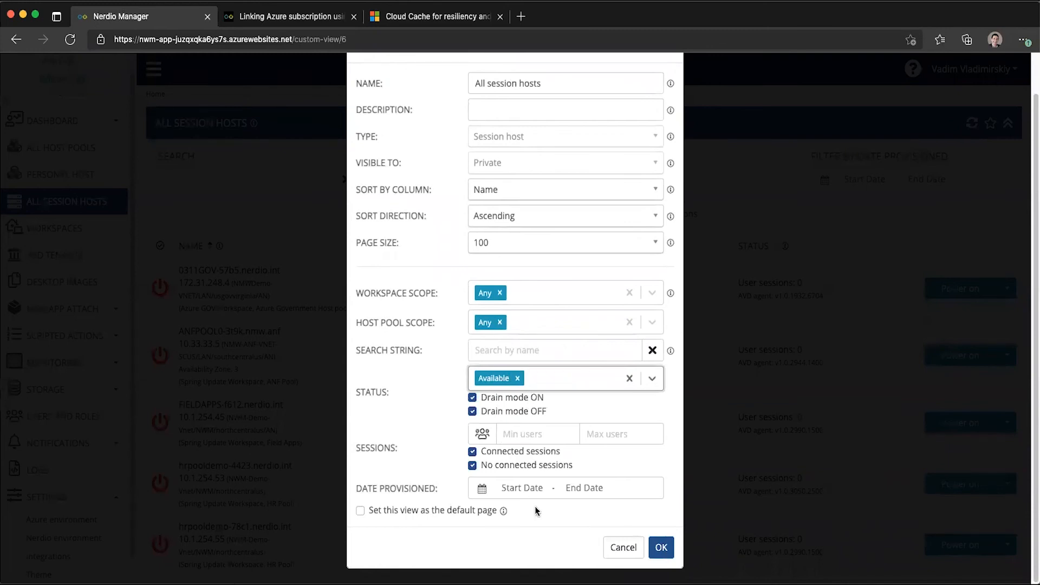
# Set the view's date provisioned range from 1/1/2020 to 12/31/2020 and save the edited view
pyautogui.click(528, 489)
pyautogui.scroll(-3, 547, 422)
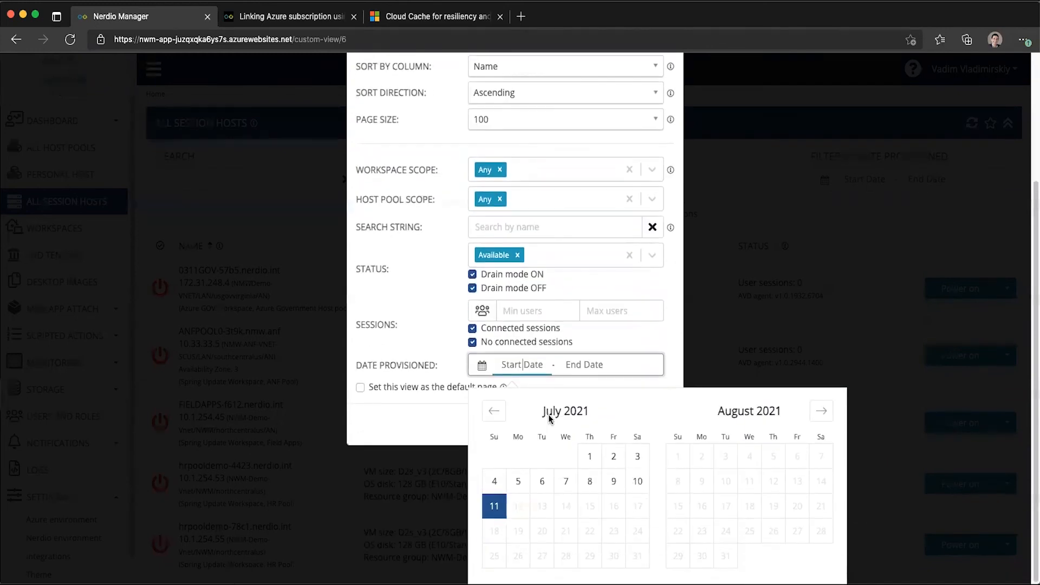
pyautogui.click(495, 412)
pyautogui.click(495, 413)
pyautogui.click(495, 413)
pyautogui.click(495, 412)
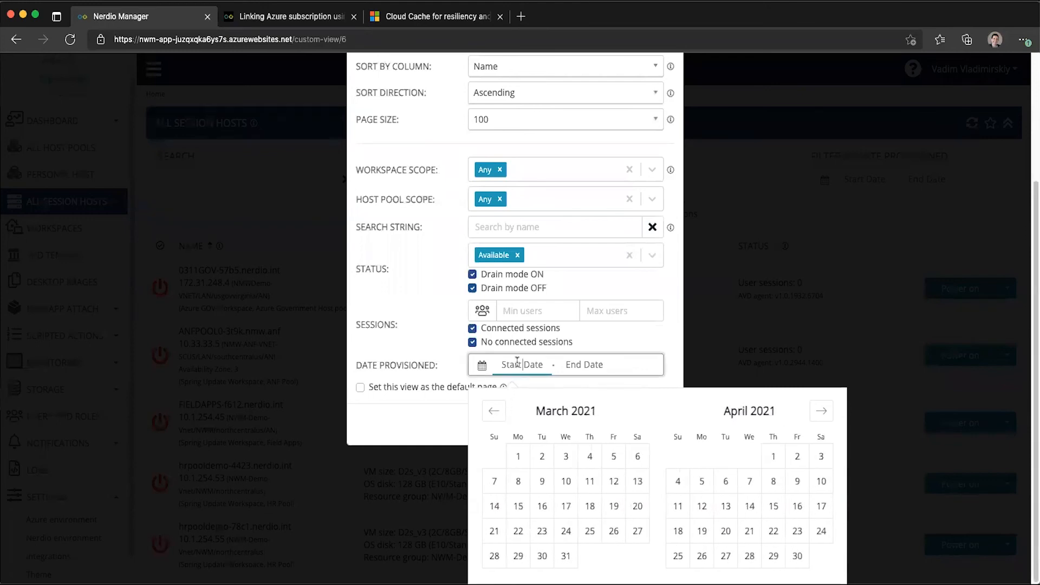
pyautogui.write('1/1/2020')
pyautogui.click(593, 360)
pyautogui.write('12/31/2020')
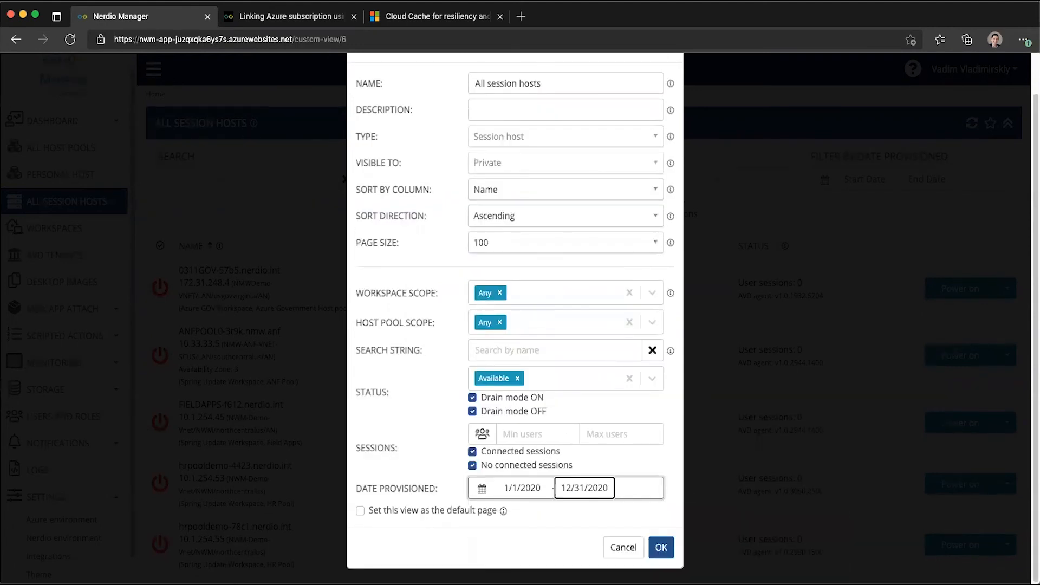
pyautogui.click(659, 548)
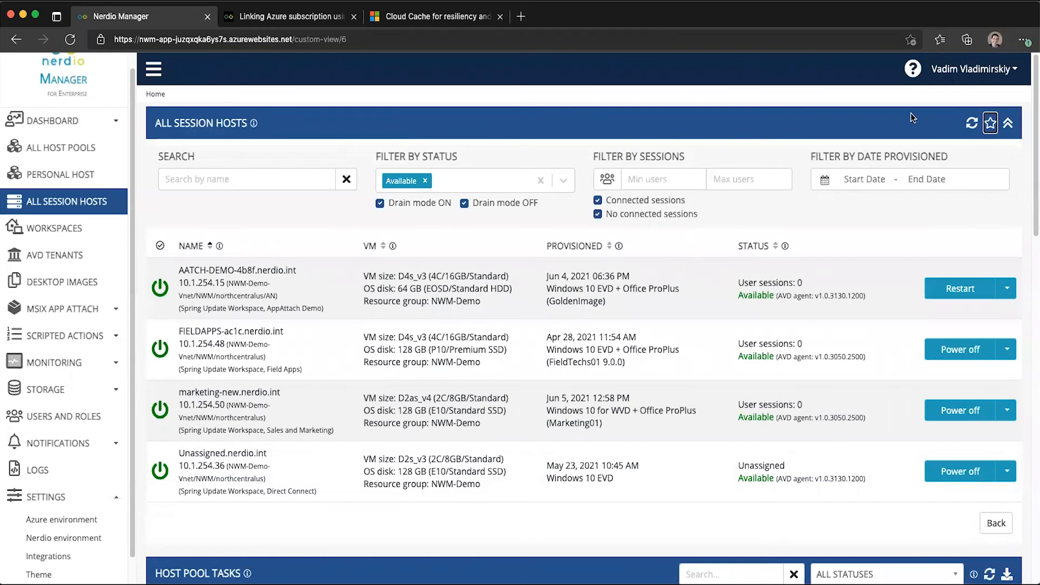
# Reopen the All session hosts view's settings and check its saved status and date filters
pyautogui.click(991, 126)
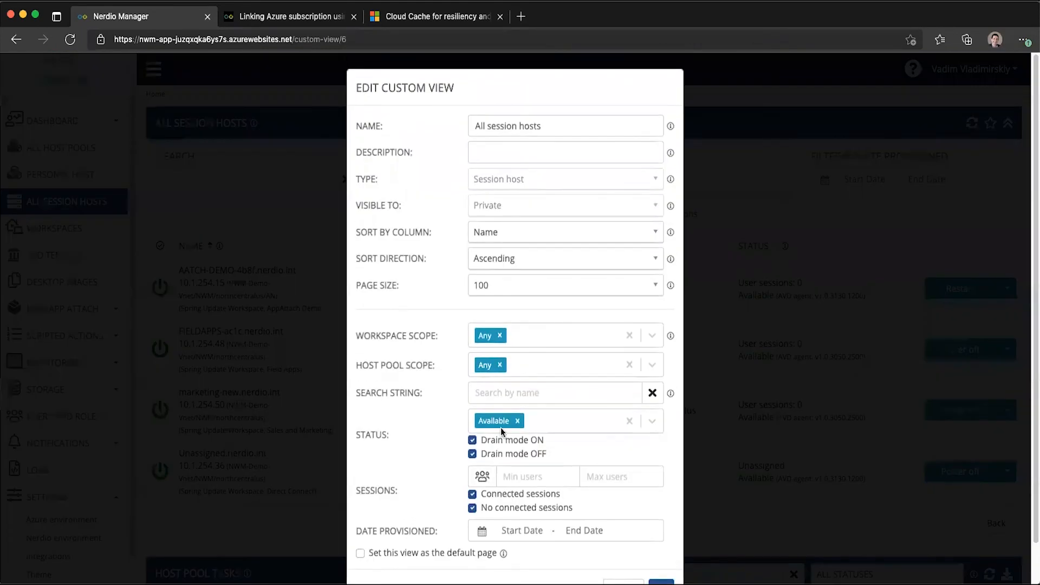
pyautogui.scroll(-2, 500, 428)
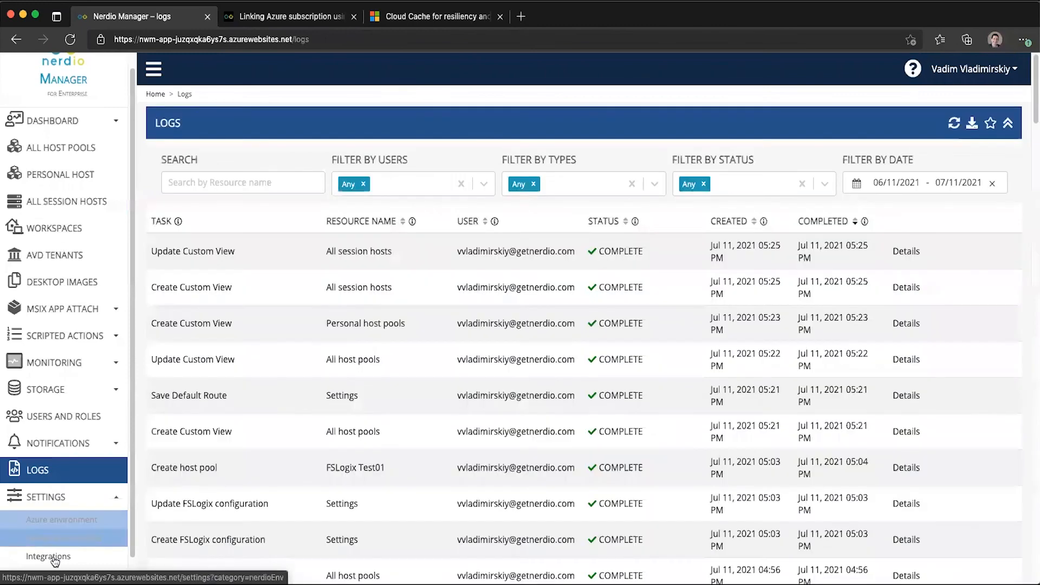
# From the Nerdio environment settings, examine the options for a new User session custom view, then cancel without creating it
pyautogui.click(57, 537)
pyautogui.scroll(-10, 255, 443)
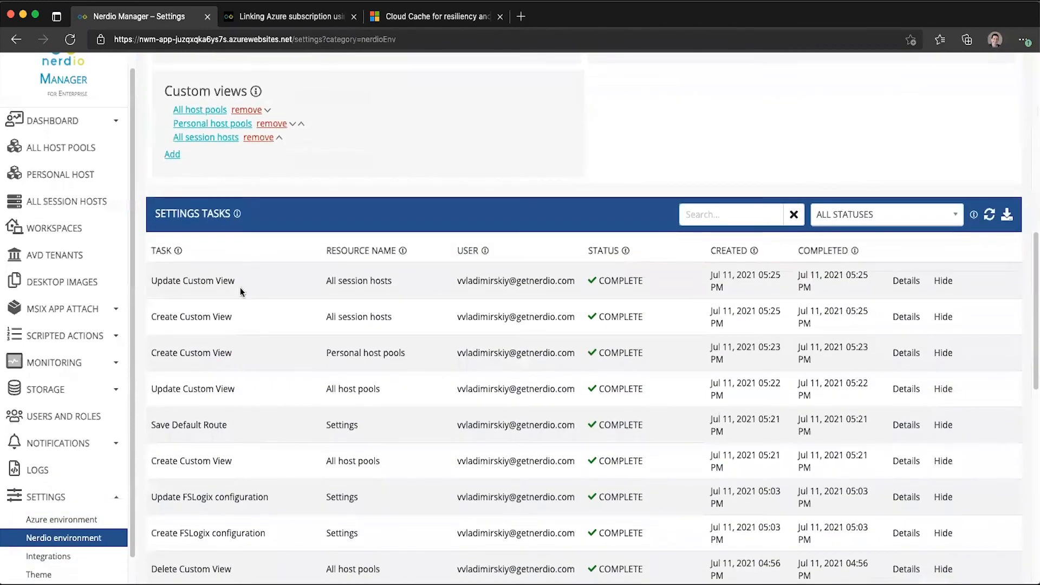
pyautogui.scroll(3, 239, 287)
pyautogui.click(174, 340)
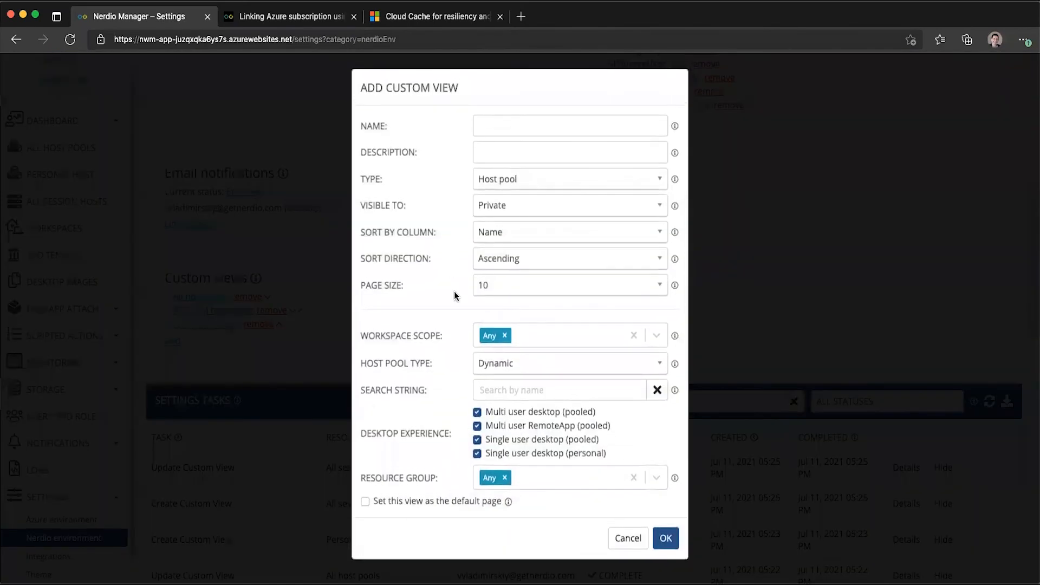
pyautogui.click(501, 184)
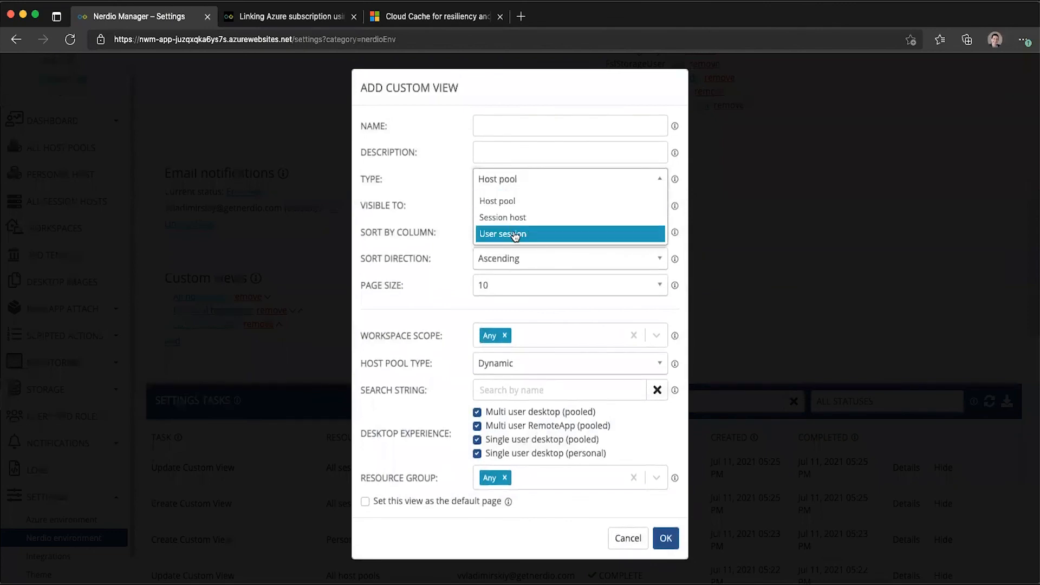
pyautogui.click(514, 233)
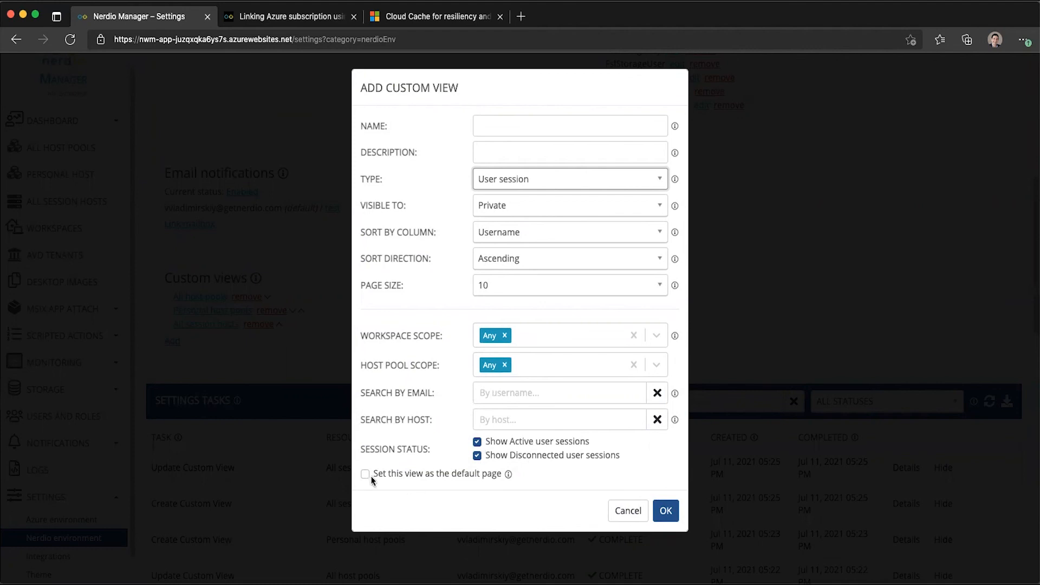
pyautogui.click(627, 510)
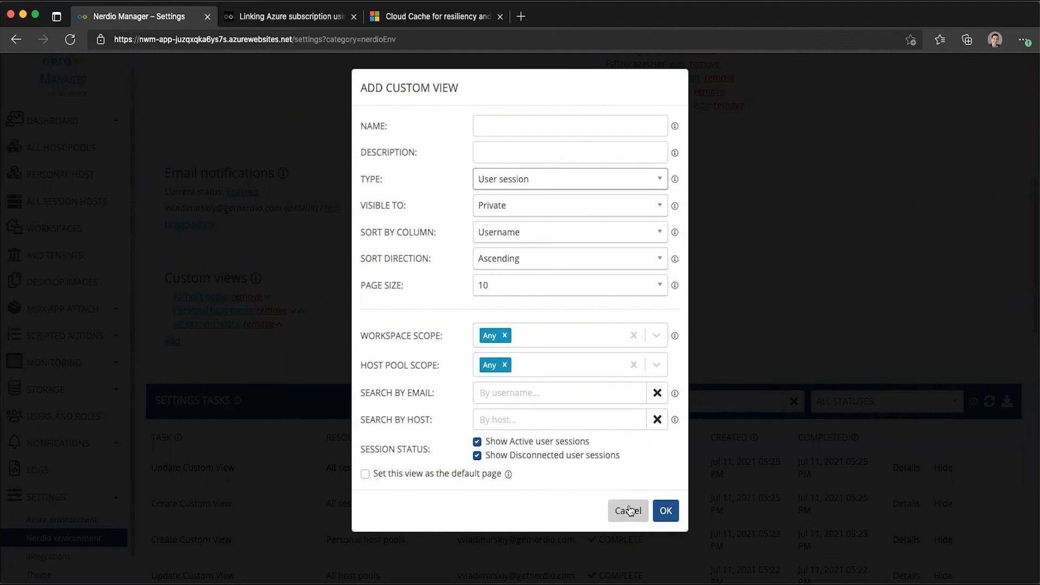
# Reorder the custom views so Personal host pools comes first, followed by All host pools and All session hosts, and save the order
pyautogui.scroll(1, 188, 327)
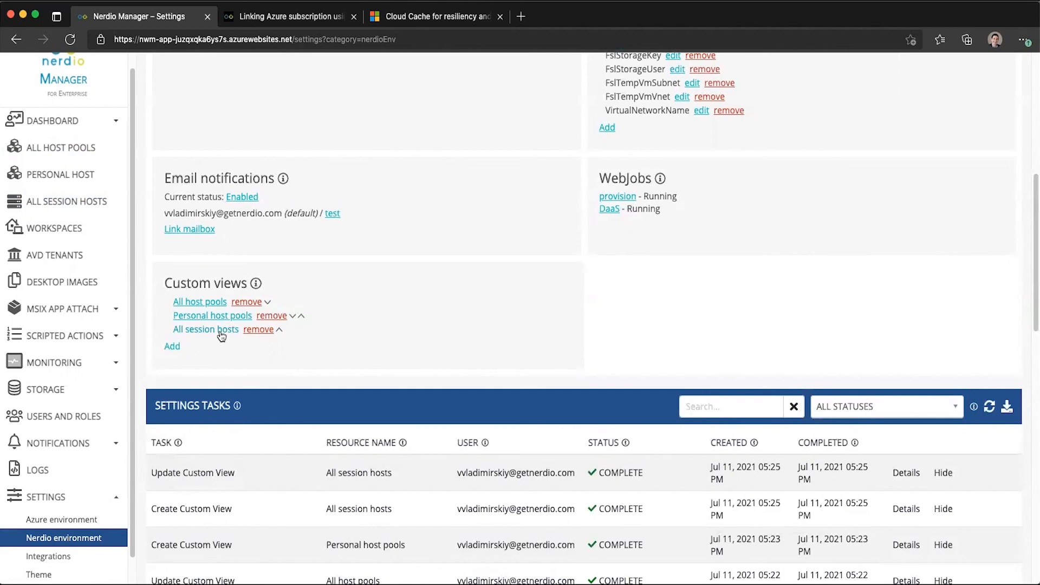
pyautogui.click(292, 315)
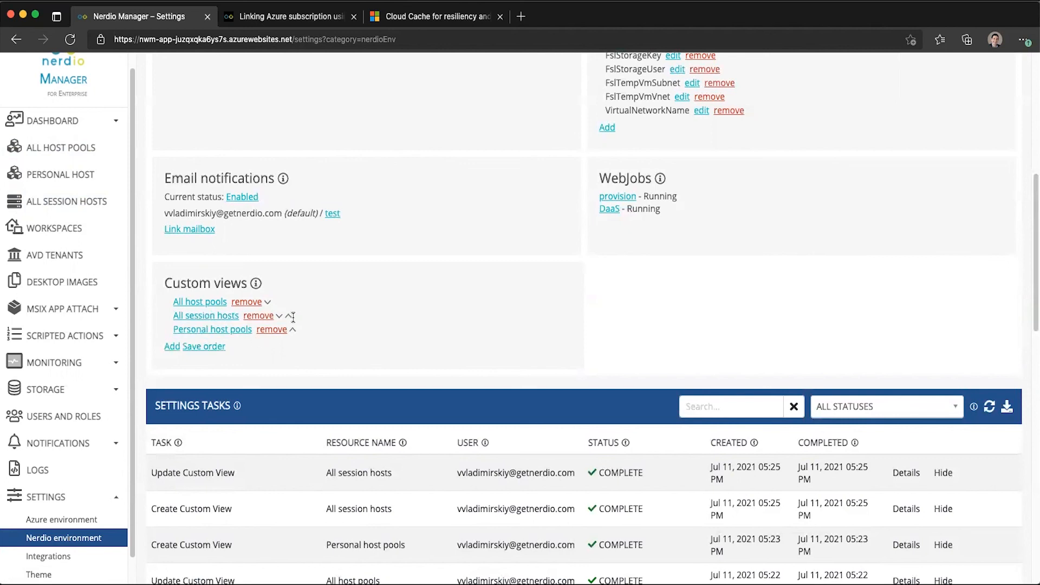
pyautogui.click(288, 315)
pyautogui.click(277, 315)
pyautogui.click(291, 329)
pyautogui.click(297, 315)
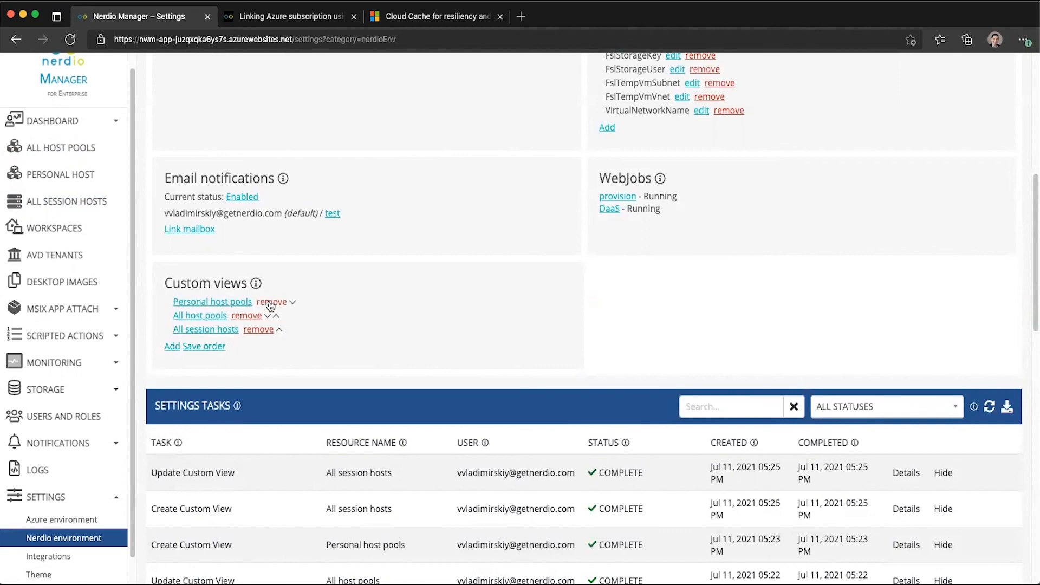
pyautogui.click(209, 347)
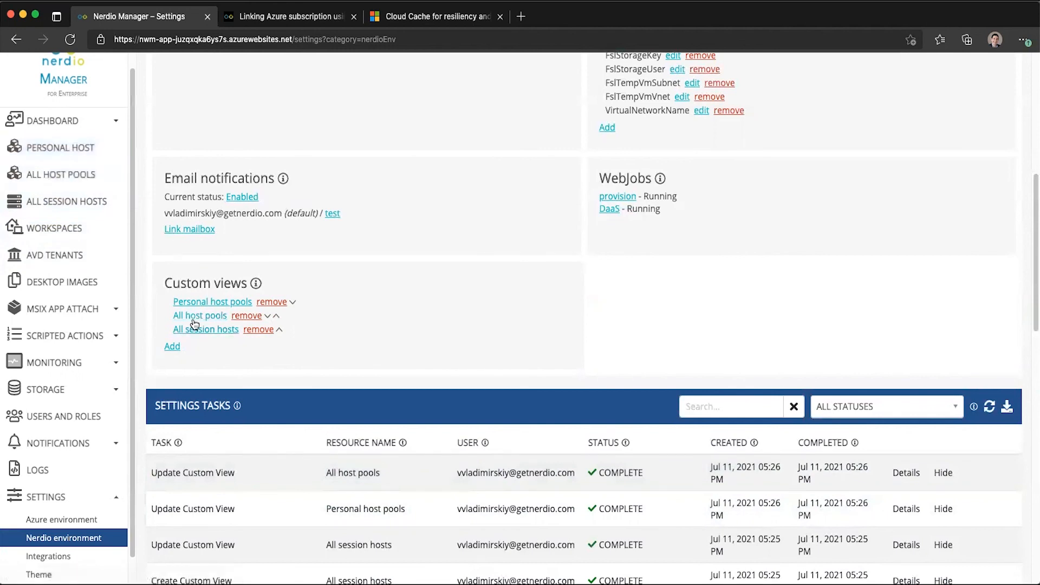
# Delete the Personal host pools, All host pools and All session hosts custom views
pyautogui.click(273, 302)
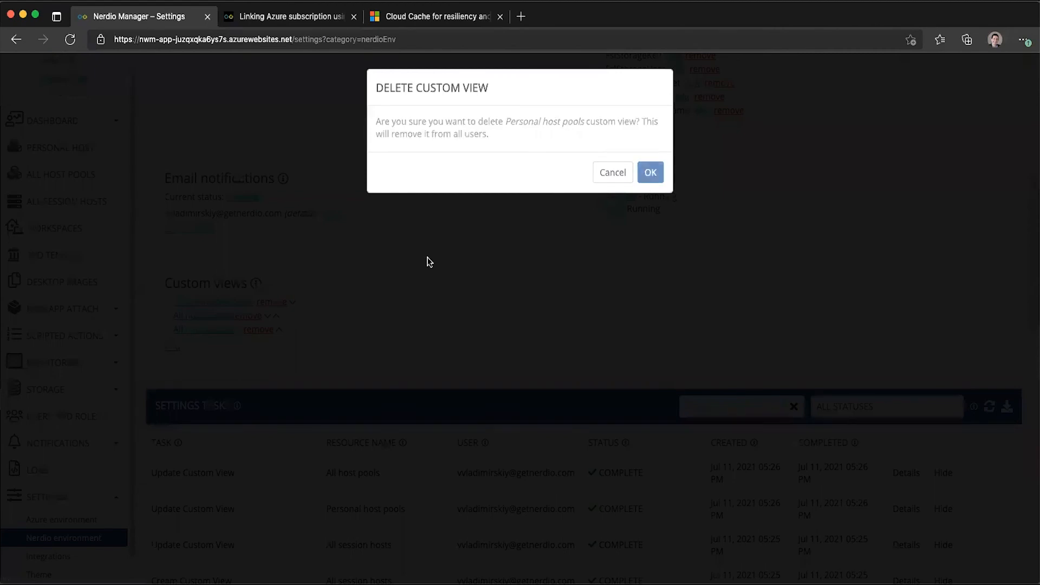
pyautogui.press('Return')
pyautogui.click(254, 303)
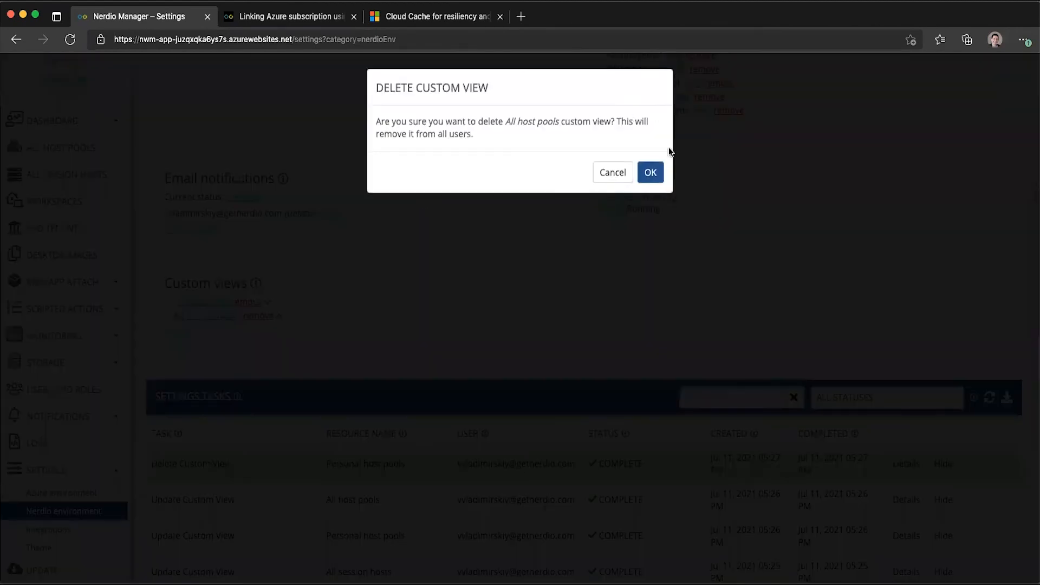
pyautogui.click(650, 174)
pyautogui.click(259, 303)
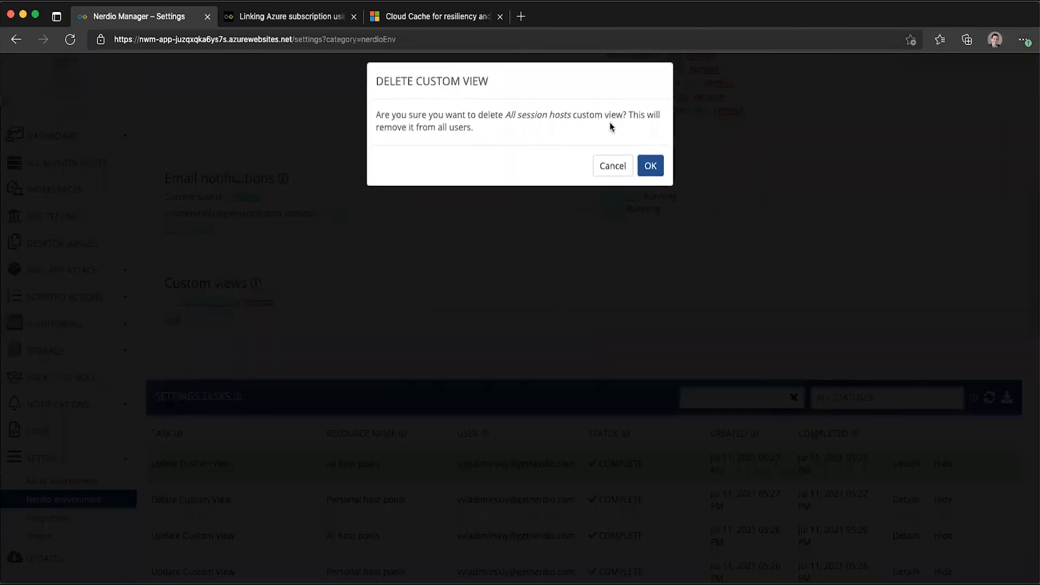
pyautogui.click(650, 167)
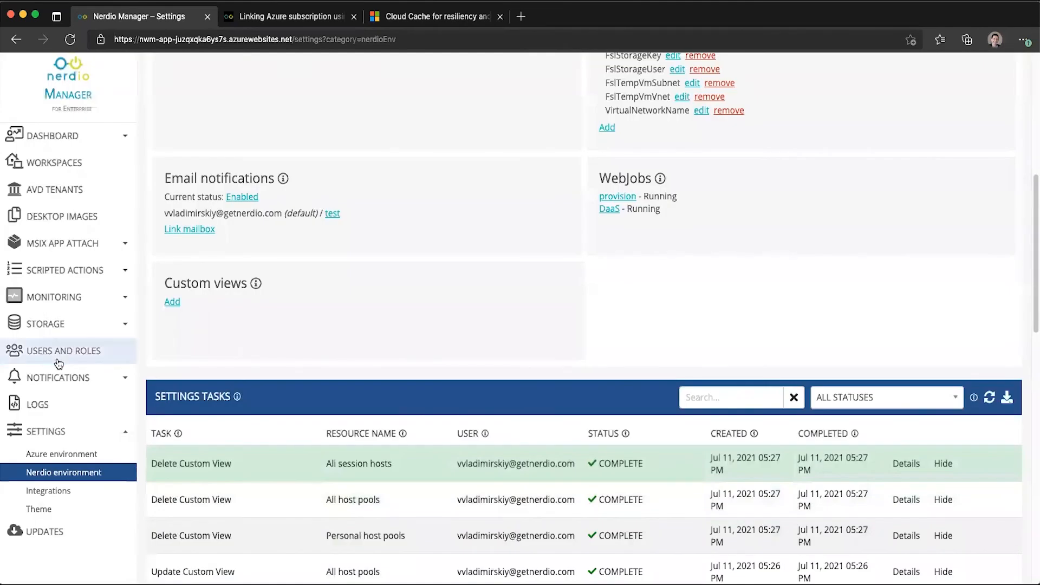